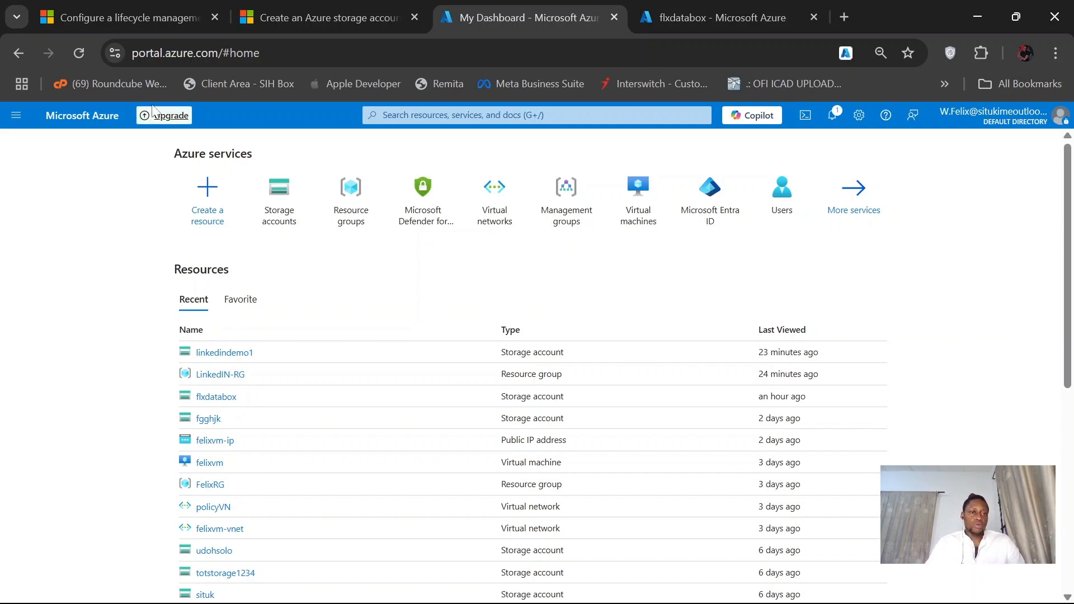
- Read the Microsoft Learn article on lifecycle management policies, covering the blob age conditions, the example action and the supported account types
{"action": "left_click", "coordinate": [131, 8]}
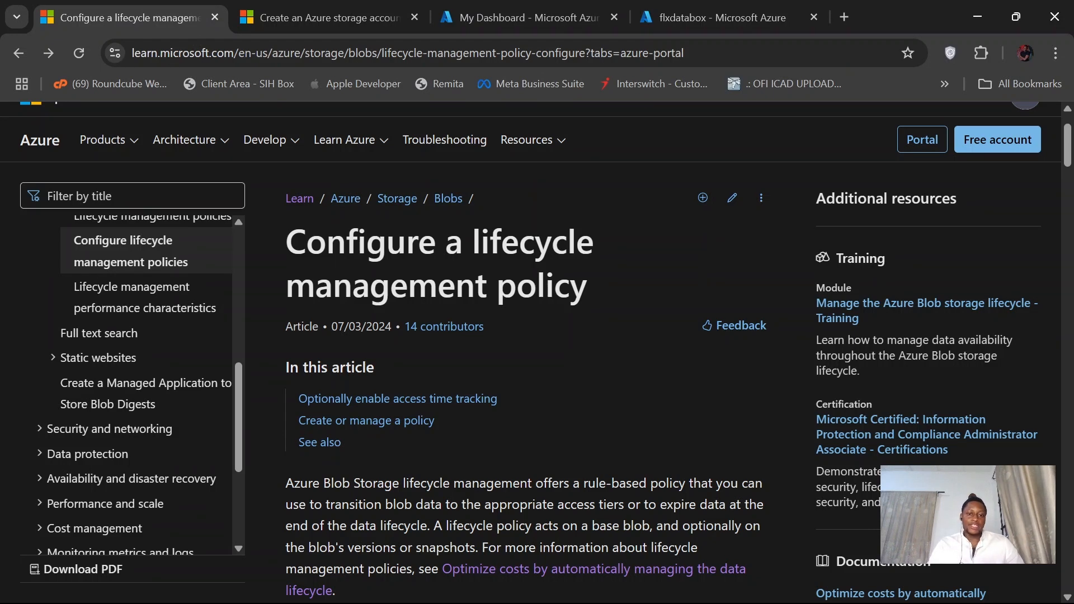
{"action": "scroll", "coordinate": [669, 398], "scroll_direction": "down", "scroll_amount": 5}
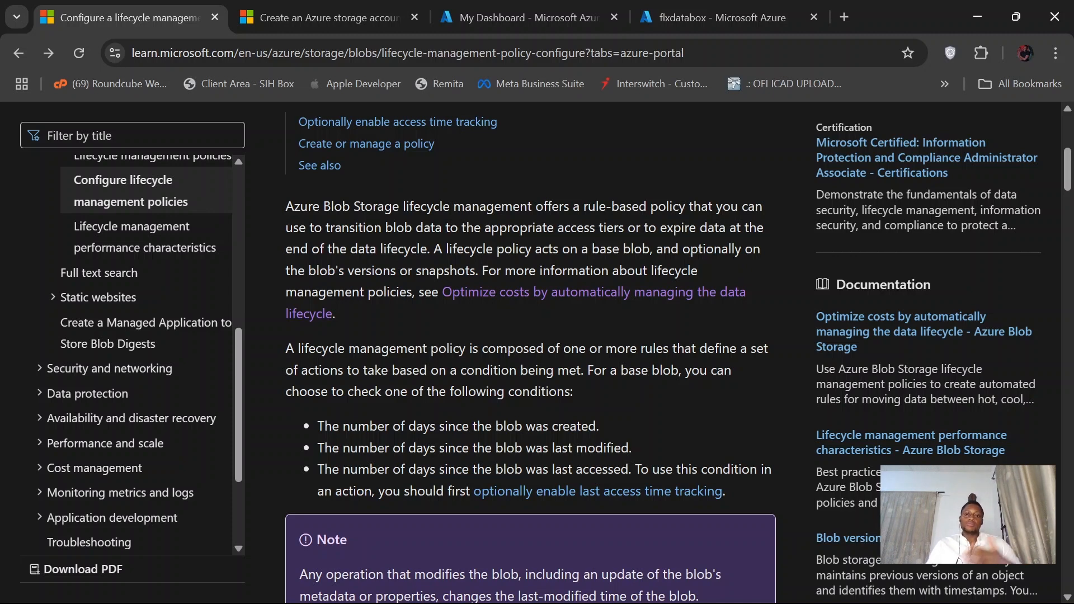
{"action": "scroll", "coordinate": [530, 338], "scroll_direction": "down", "scroll_amount": 3}
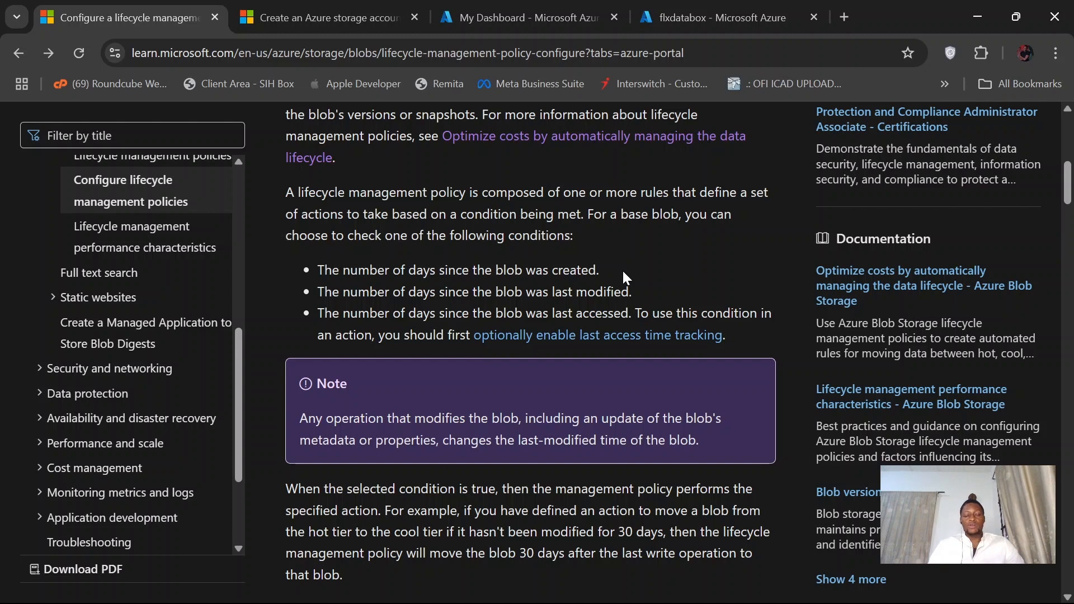
{"action": "scroll", "coordinate": [662, 259], "scroll_direction": "down", "scroll_amount": 1}
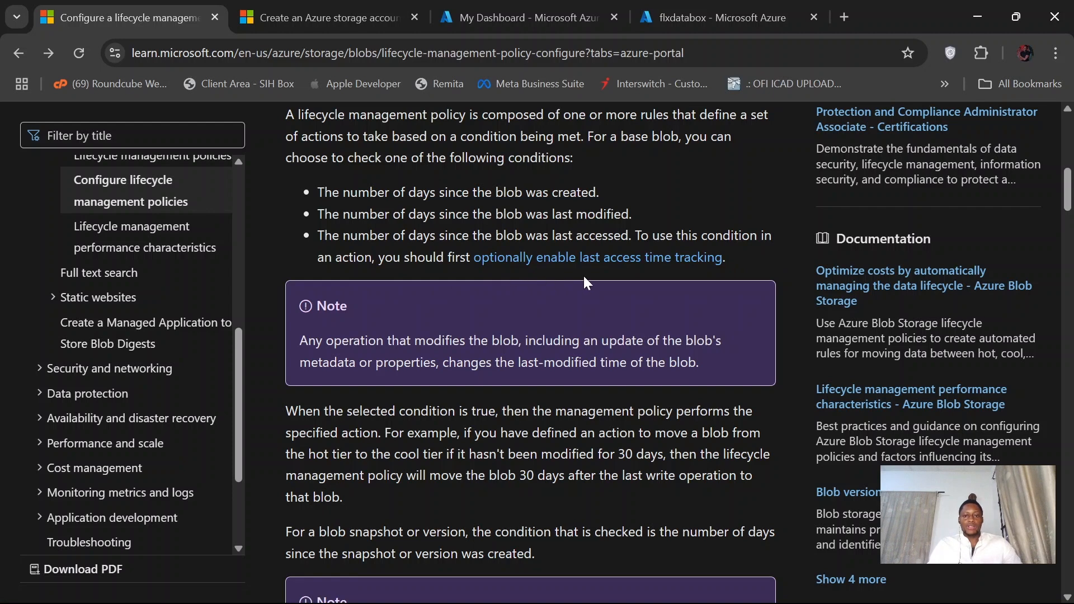
{"action": "scroll", "coordinate": [517, 307], "scroll_direction": "down", "scroll_amount": 3}
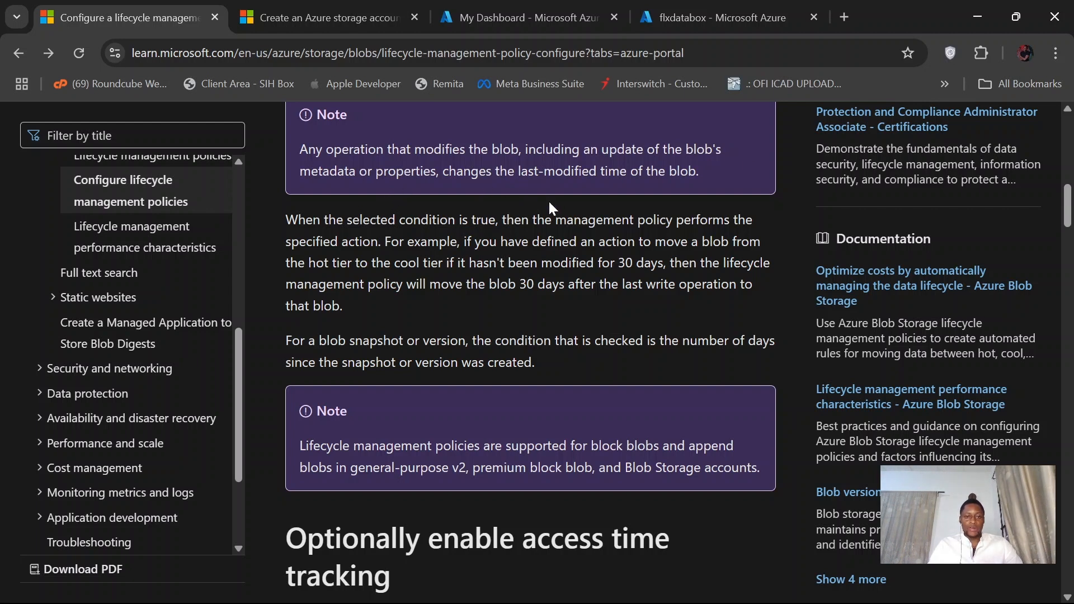
{"action": "scroll", "coordinate": [530, 349], "scroll_direction": "up", "scroll_amount": 3}
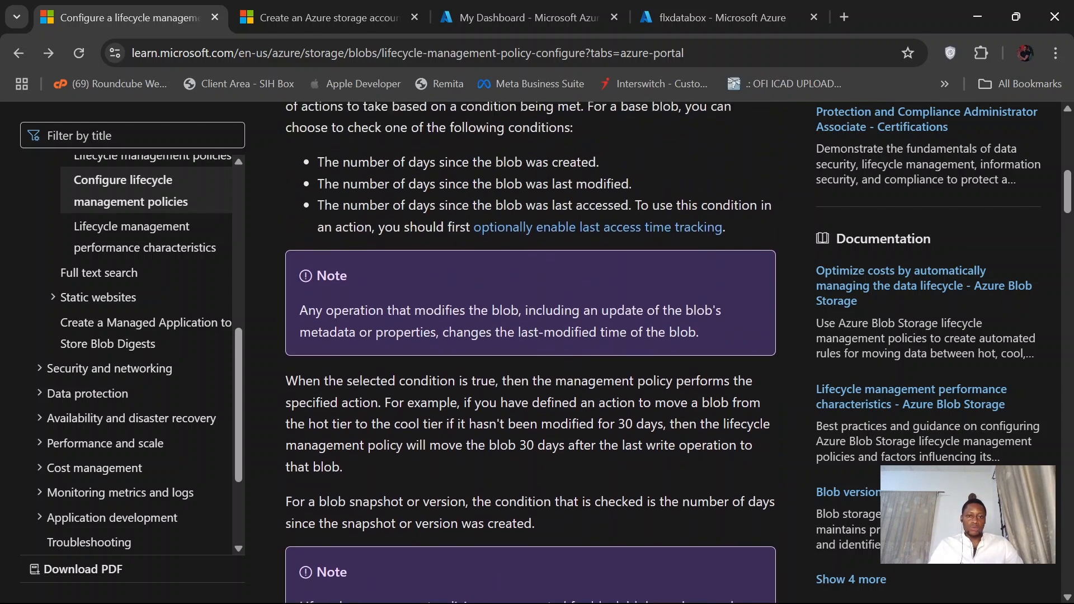
{"action": "scroll", "coordinate": [556, 304], "scroll_direction": "down", "scroll_amount": 3}
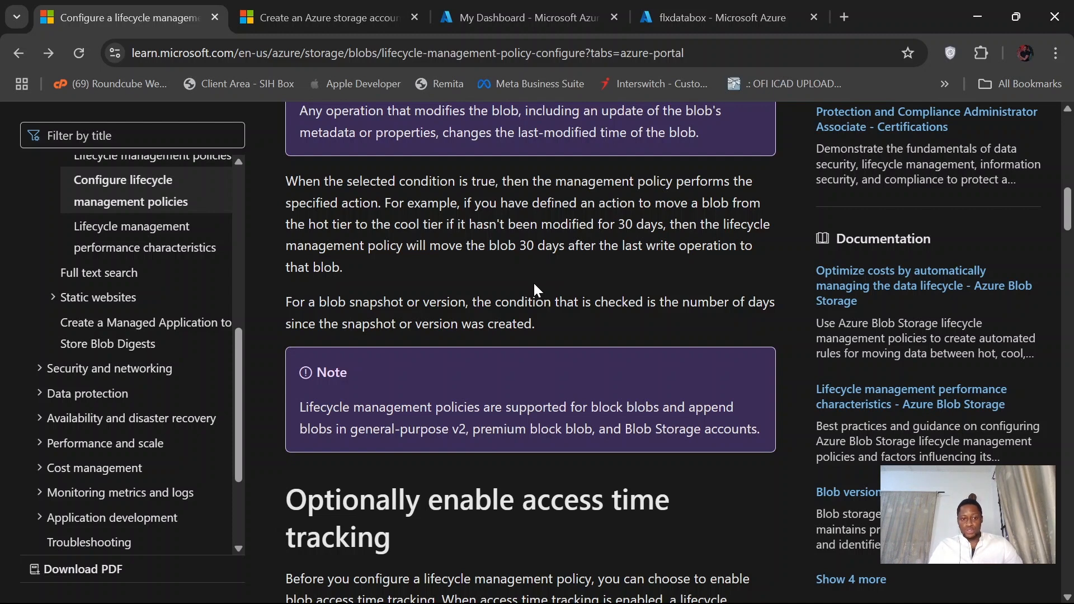
{"action": "scroll", "coordinate": [534, 283], "scroll_direction": "down", "scroll_amount": 2}
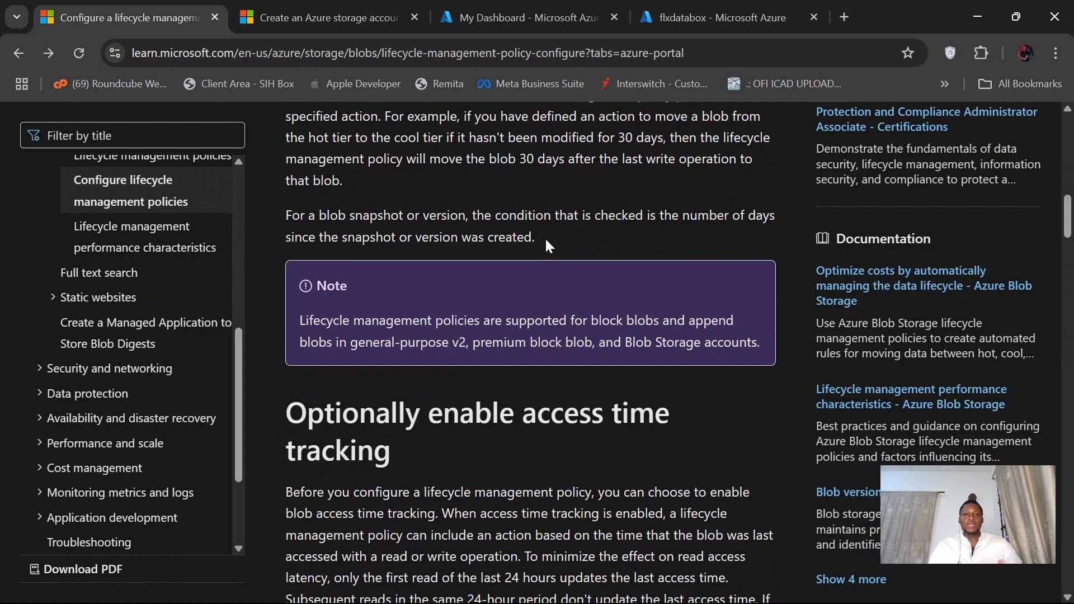
{"action": "scroll", "coordinate": [544, 238], "scroll_direction": "down", "scroll_amount": 1}
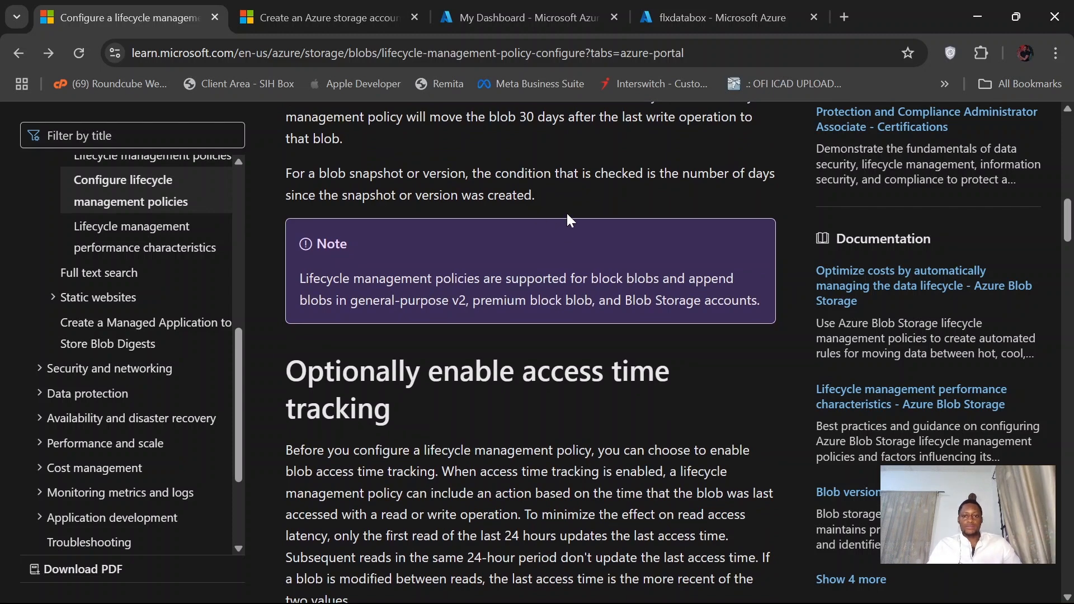
{"action": "scroll", "coordinate": [530, 336], "scroll_direction": "down", "scroll_amount": 2}
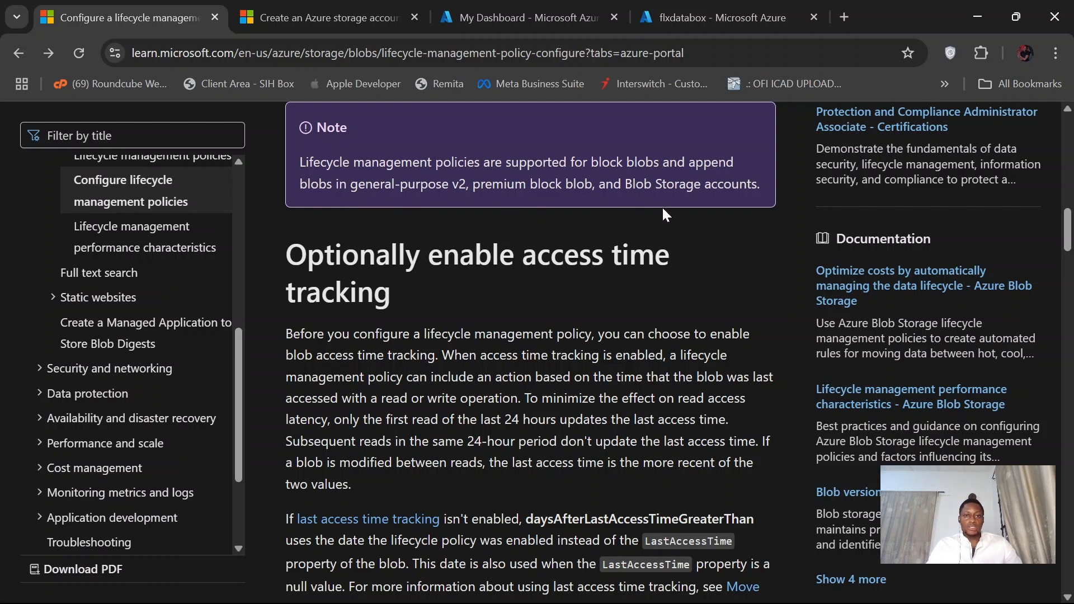
- Read the article's sections on enabling access time tracking and on creating a policy through the portal's list view and code view
{"action": "scroll", "coordinate": [662, 206], "scroll_direction": "down", "scroll_amount": 2}
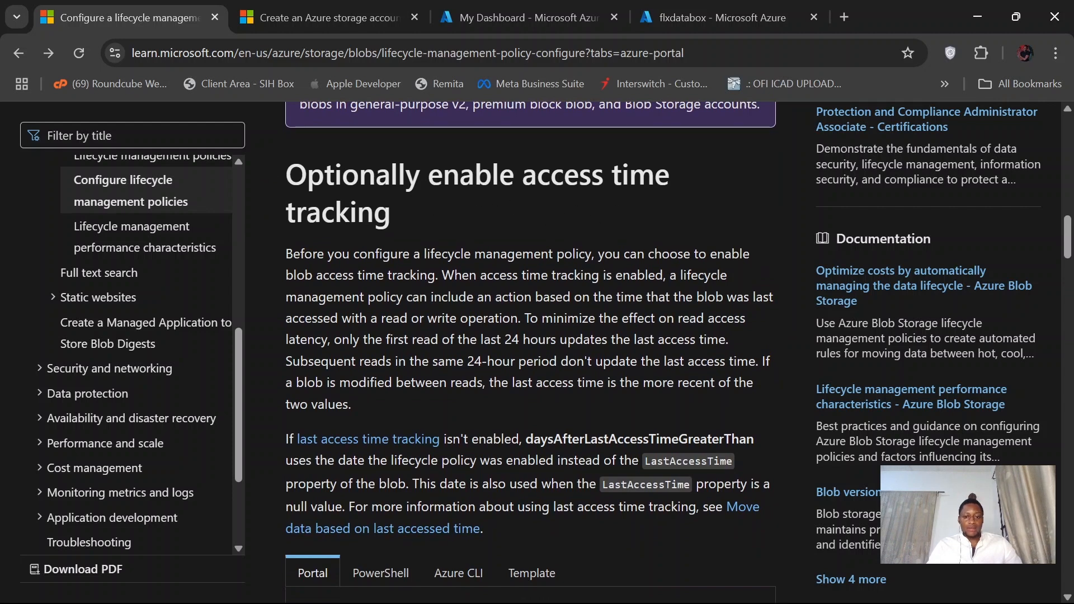
{"action": "scroll", "coordinate": [504, 313], "scroll_direction": "down", "scroll_amount": 3}
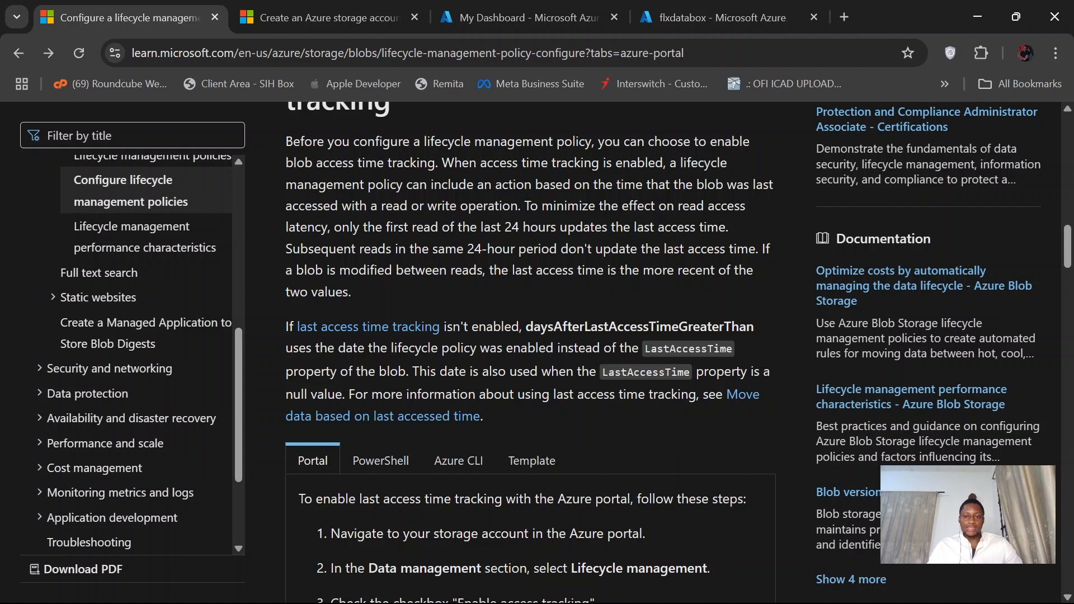
{"action": "scroll", "coordinate": [633, 297], "scroll_direction": "down", "scroll_amount": 1}
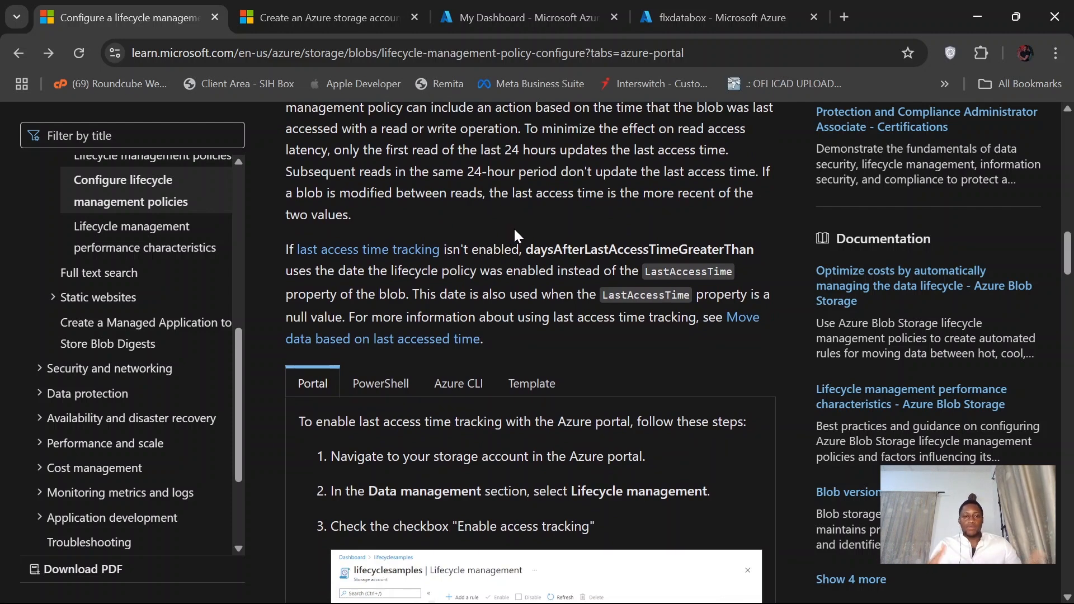
{"action": "scroll", "coordinate": [514, 227], "scroll_direction": "down", "scroll_amount": 1}
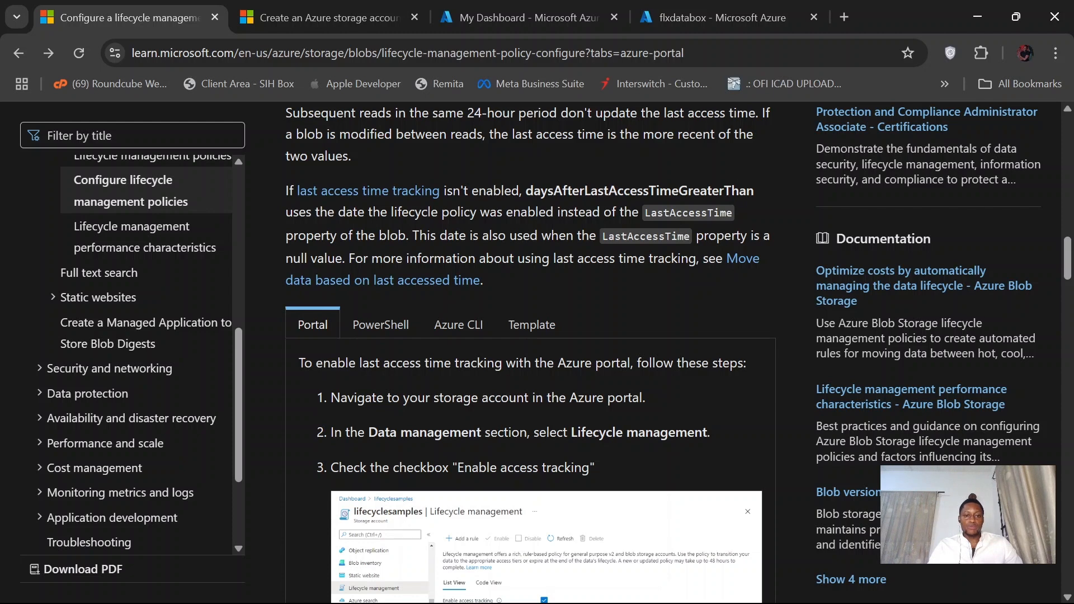
{"action": "scroll", "coordinate": [532, 269], "scroll_direction": "down", "scroll_amount": 1}
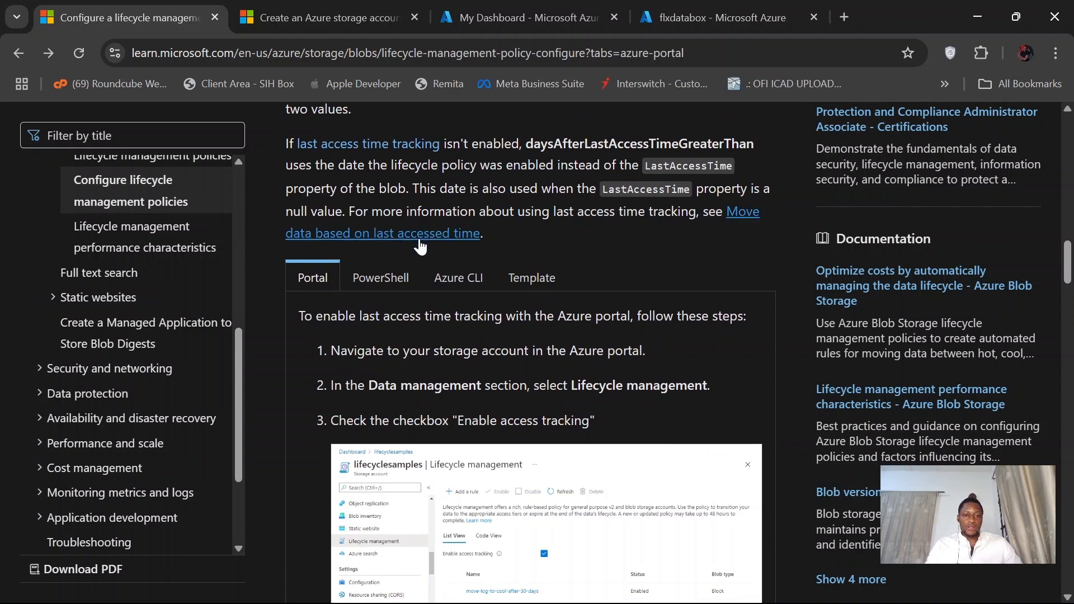
{"action": "scroll", "coordinate": [576, 246], "scroll_direction": "down", "scroll_amount": 10}
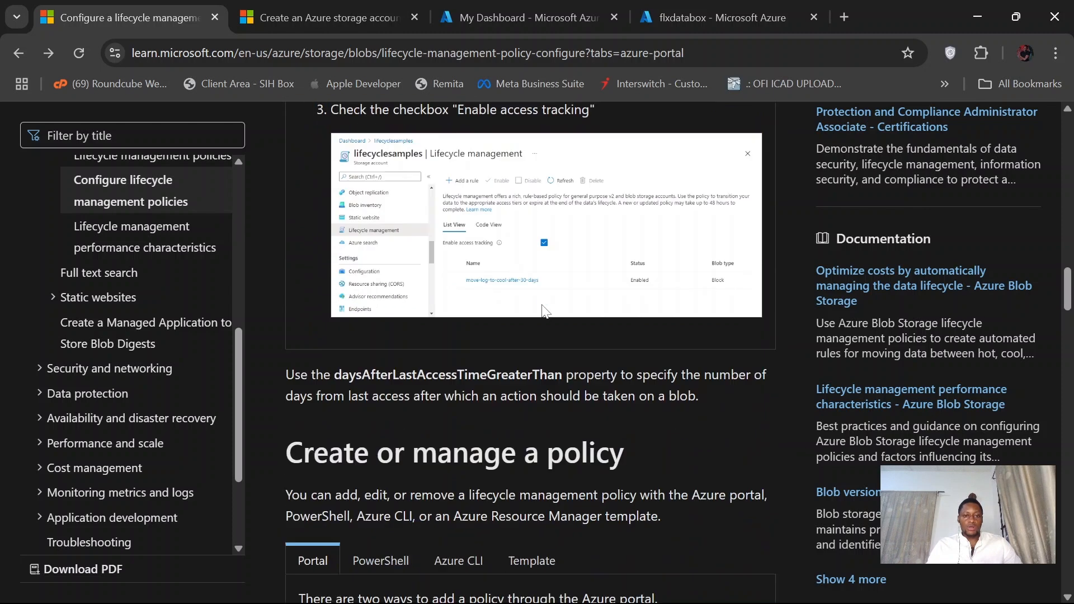
{"action": "scroll", "coordinate": [541, 304], "scroll_direction": "down", "scroll_amount": 2}
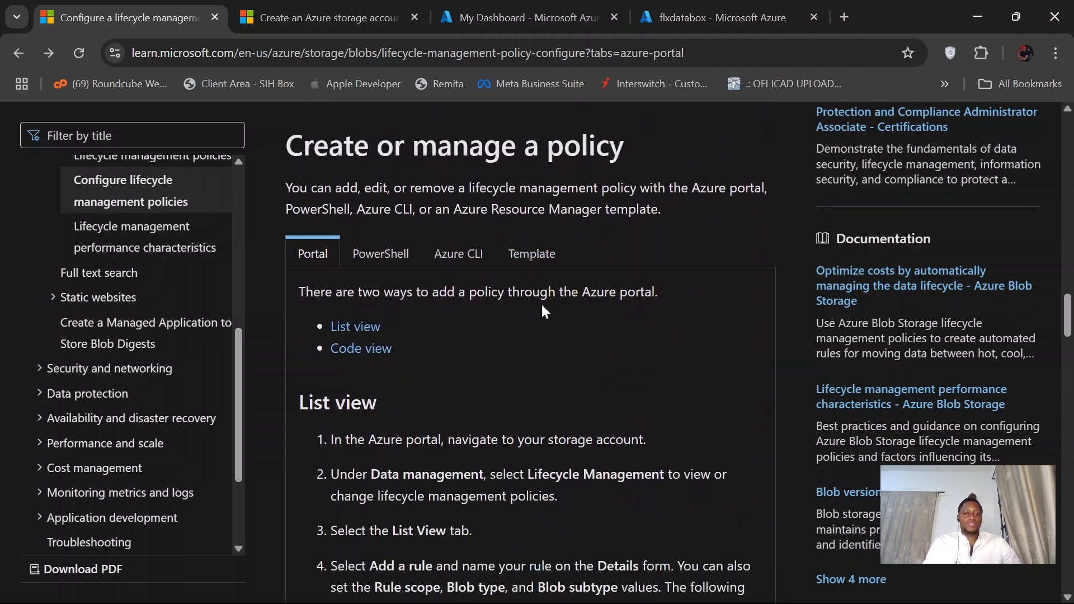
{"action": "scroll", "coordinate": [542, 304], "scroll_direction": "down", "scroll_amount": 5}
{"action": "scroll", "coordinate": [541, 306], "scroll_direction": "down", "scroll_amount": 15}
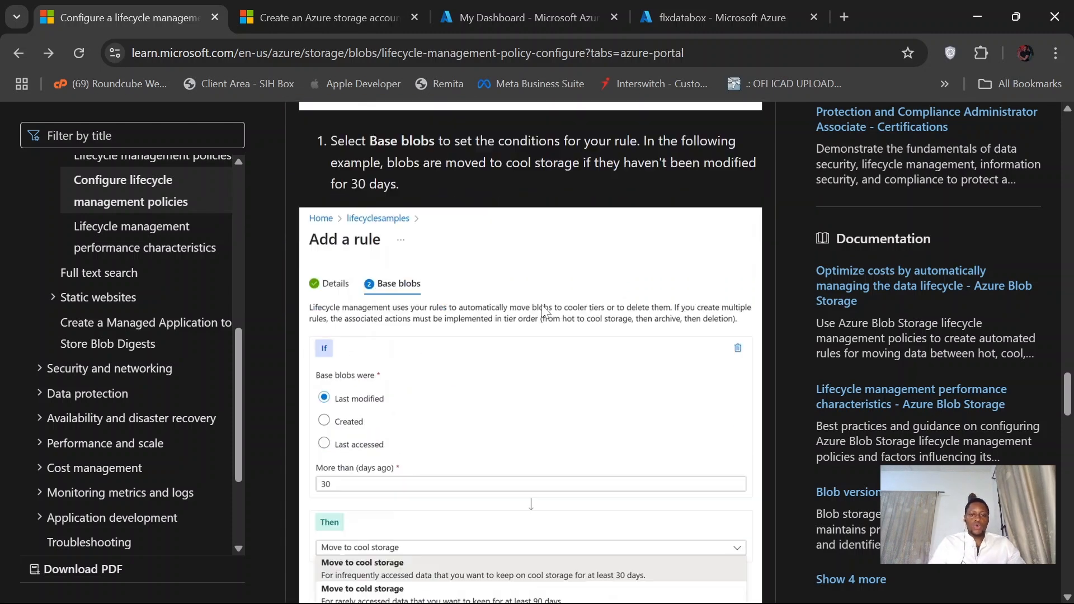
{"action": "scroll", "coordinate": [542, 304], "scroll_direction": "down", "scroll_amount": 15}
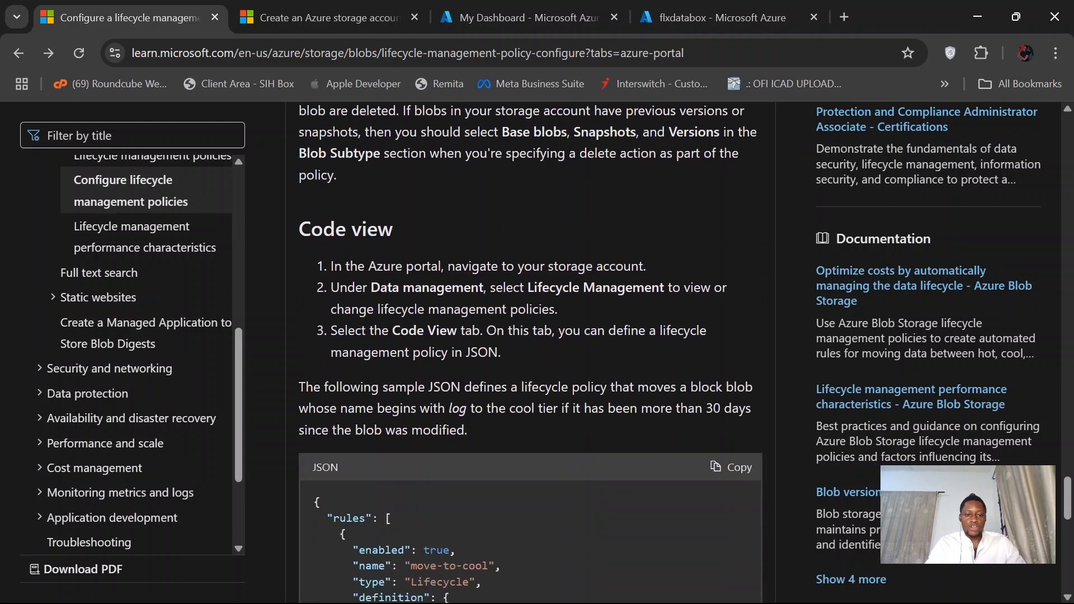
{"action": "scroll", "coordinate": [541, 303], "scroll_direction": "down", "scroll_amount": 3}
- Switch to the Azure portal and open the linkedindemo1 storage account
{"action": "left_click", "coordinate": [528, 8]}
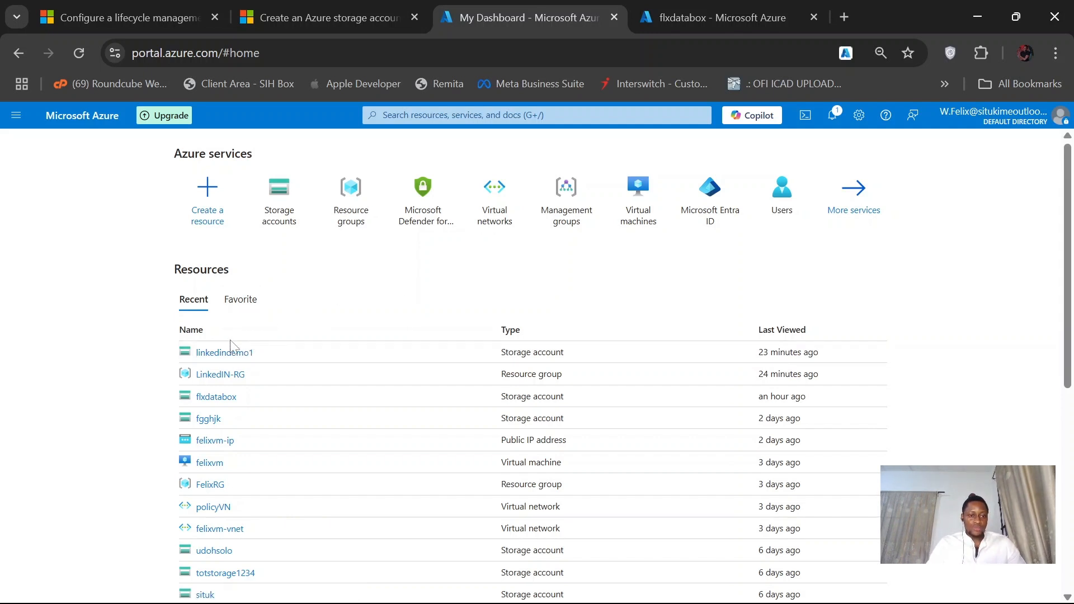
{"action": "left_click", "coordinate": [224, 353]}
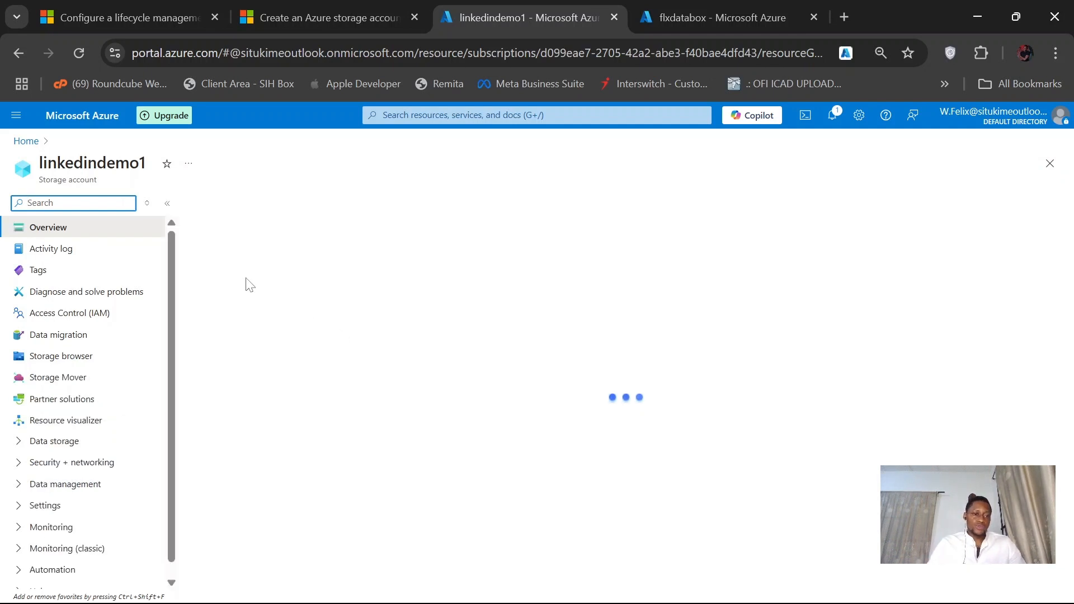
{"action": "left_click", "coordinate": [73, 203]}
{"action": "type", "text": "LIFE"}
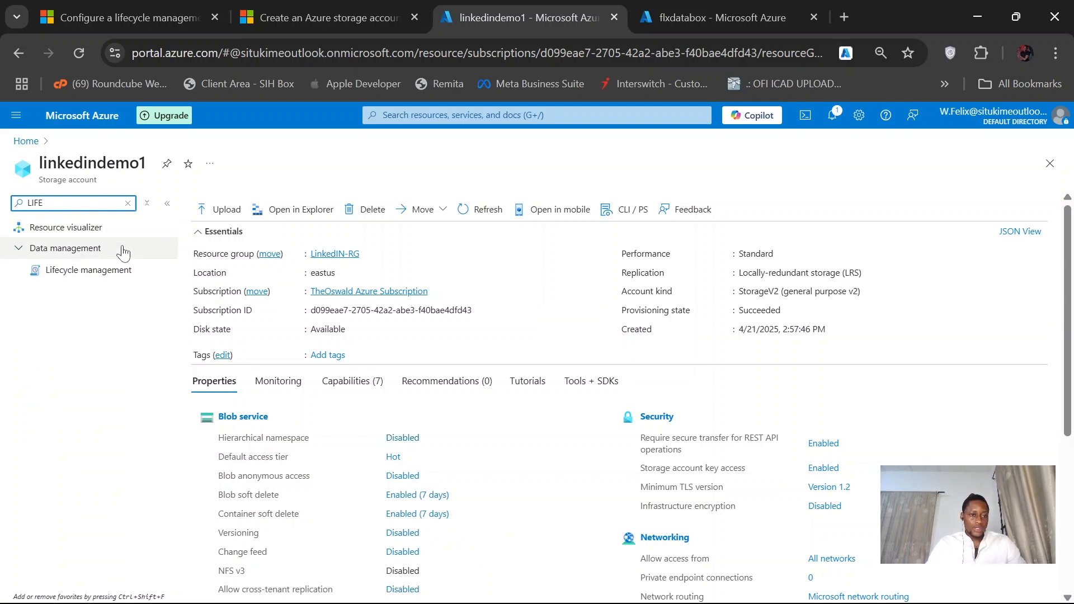
{"action": "left_click", "coordinate": [127, 203]}
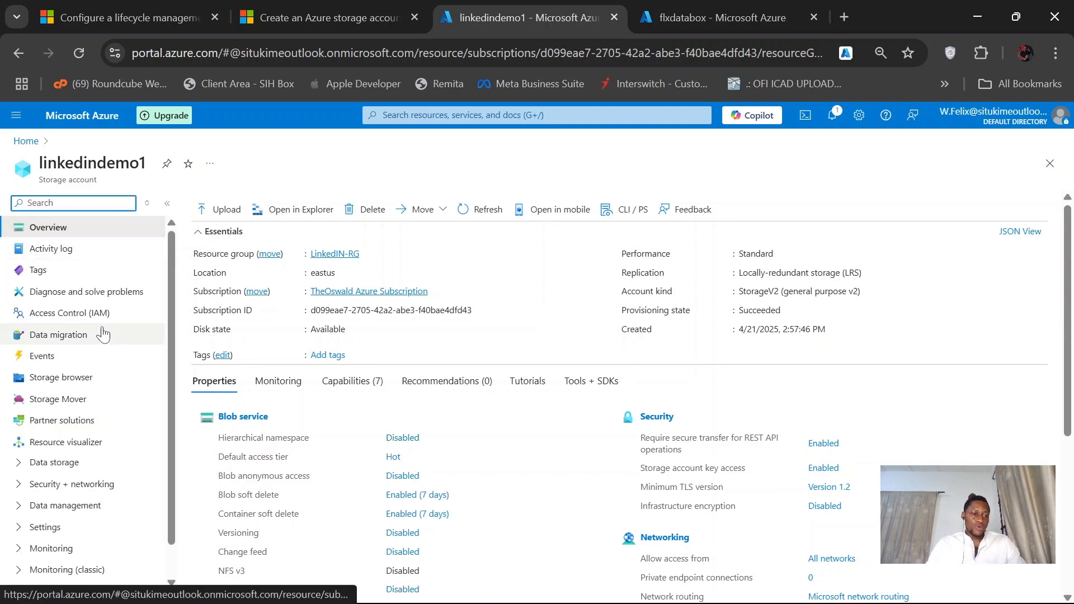
- Open the Lifecycle management page under the storage account's data management settings
{"action": "scroll", "coordinate": [104, 332], "scroll_direction": "down", "scroll_amount": 1}
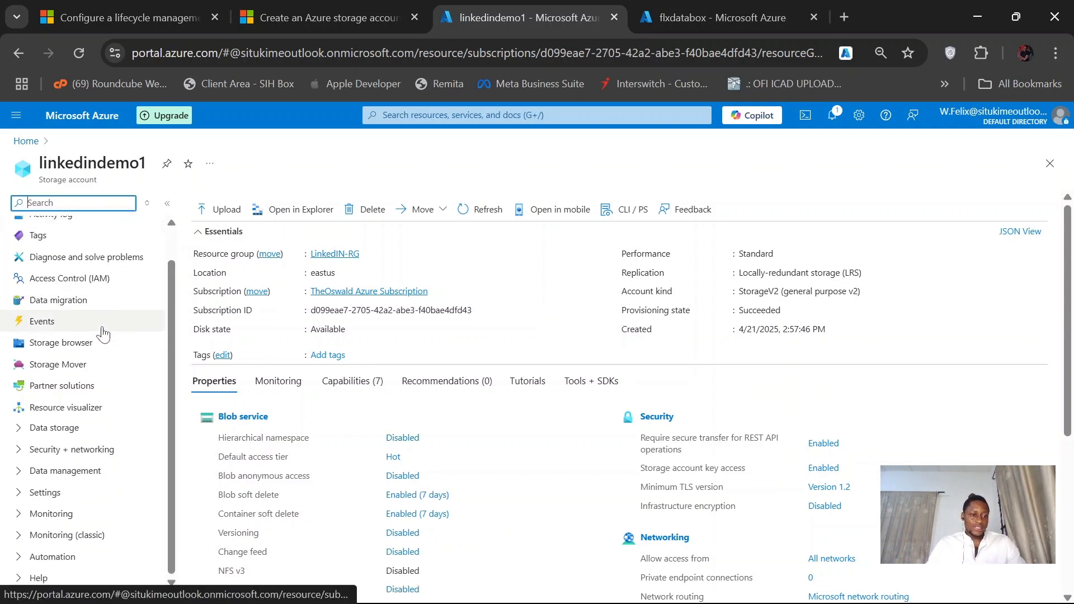
{"action": "left_click", "coordinate": [99, 478]}
{"action": "scroll", "coordinate": [50, 520], "scroll_direction": "down", "scroll_amount": 2}
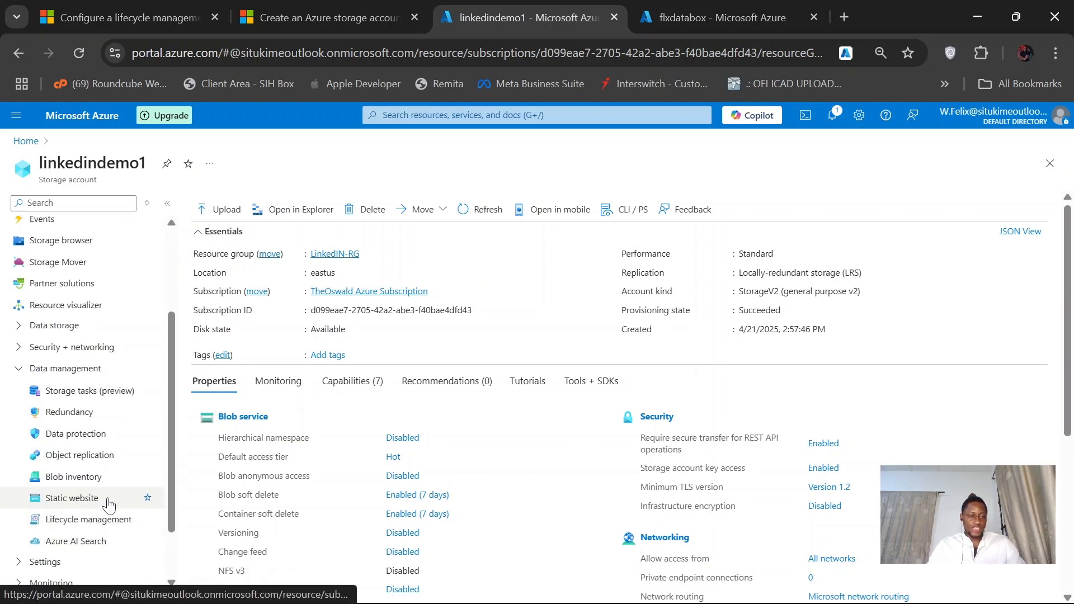
{"action": "left_click", "coordinate": [100, 527]}
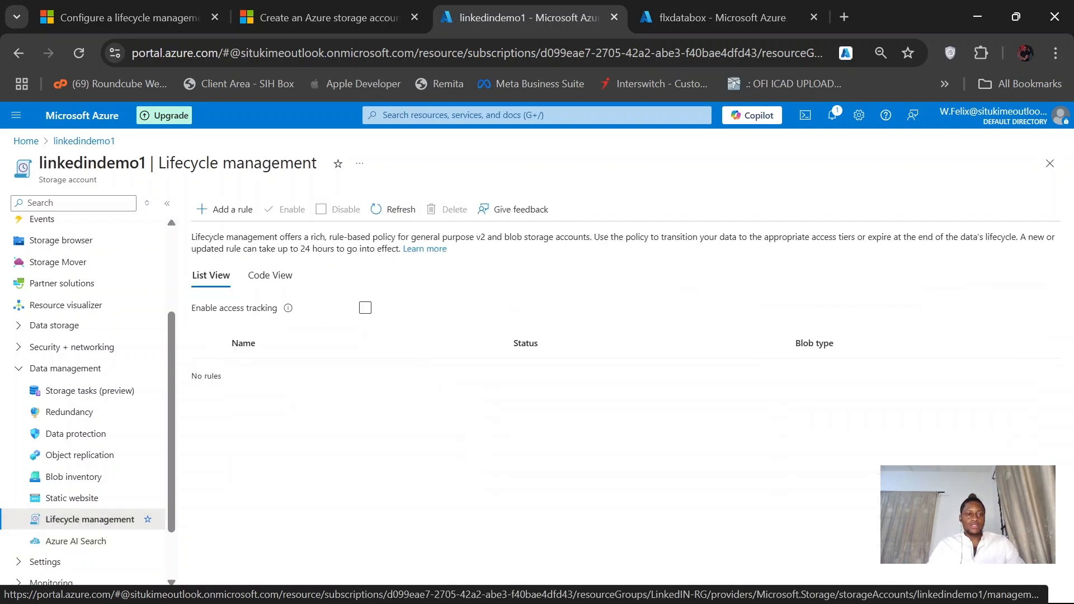
- Review the access time tracking section of the Microsoft Learn lifecycle policy article
{"action": "left_click", "coordinate": [158, 8]}
{"action": "scroll", "coordinate": [469, 311], "scroll_direction": "up", "scroll_amount": 20}
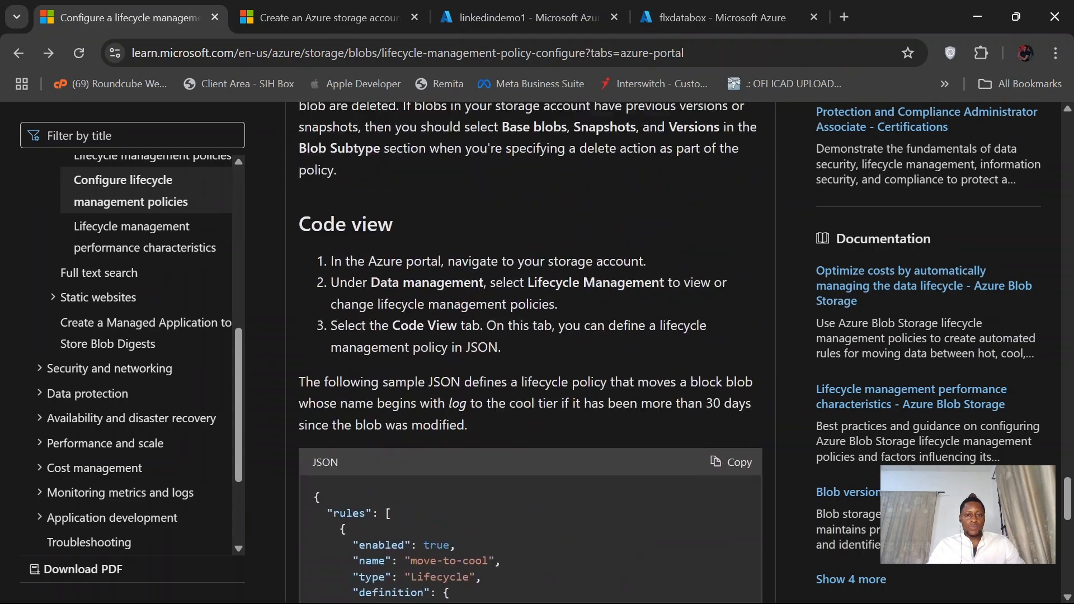
{"action": "scroll", "coordinate": [469, 311], "scroll_direction": "up", "scroll_amount": 20}
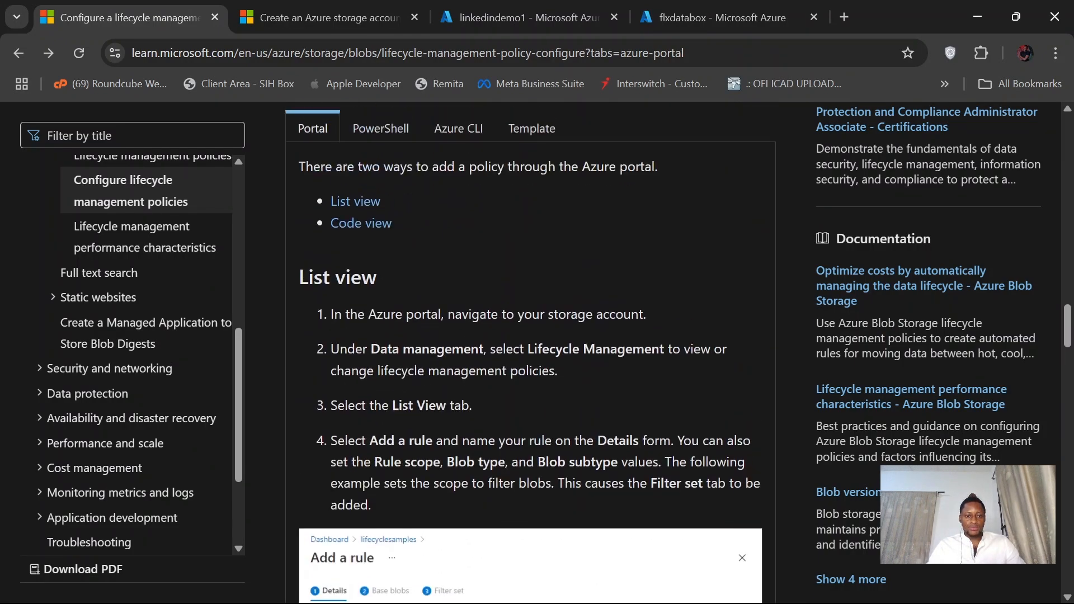
{"action": "scroll", "coordinate": [465, 306], "scroll_direction": "up", "scroll_amount": 6}
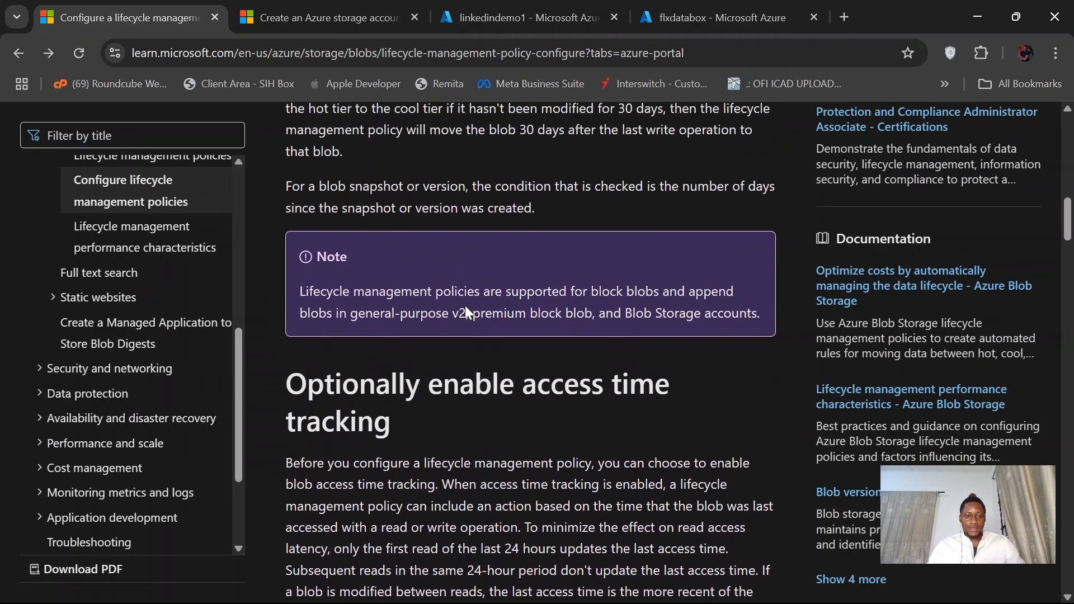
{"action": "scroll", "coordinate": [466, 306], "scroll_direction": "down", "scroll_amount": 6}
{"action": "scroll", "coordinate": [469, 312], "scroll_direction": "down", "scroll_amount": 1}
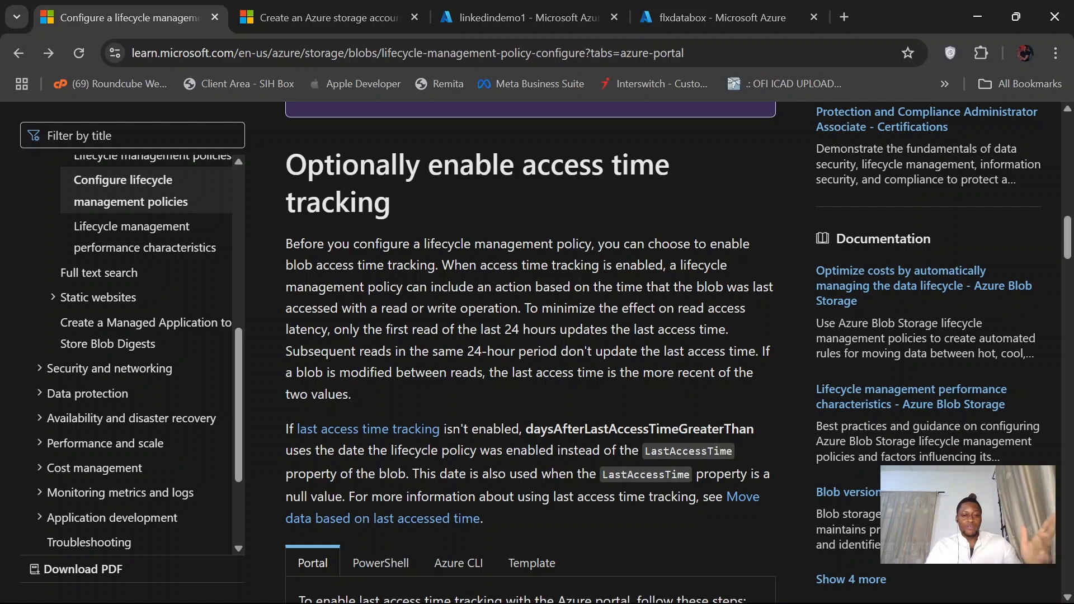
- Return to the Azure portal and enable access tracking for the linkedindemo1 storage account
{"action": "left_click", "coordinate": [335, 16]}
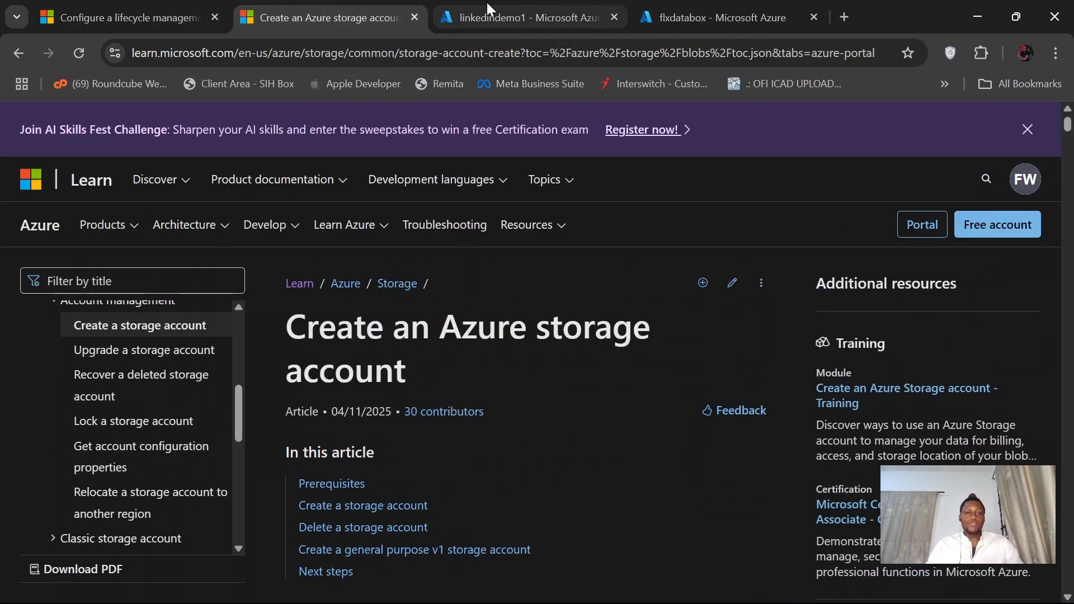
{"action": "left_click", "coordinate": [490, 2]}
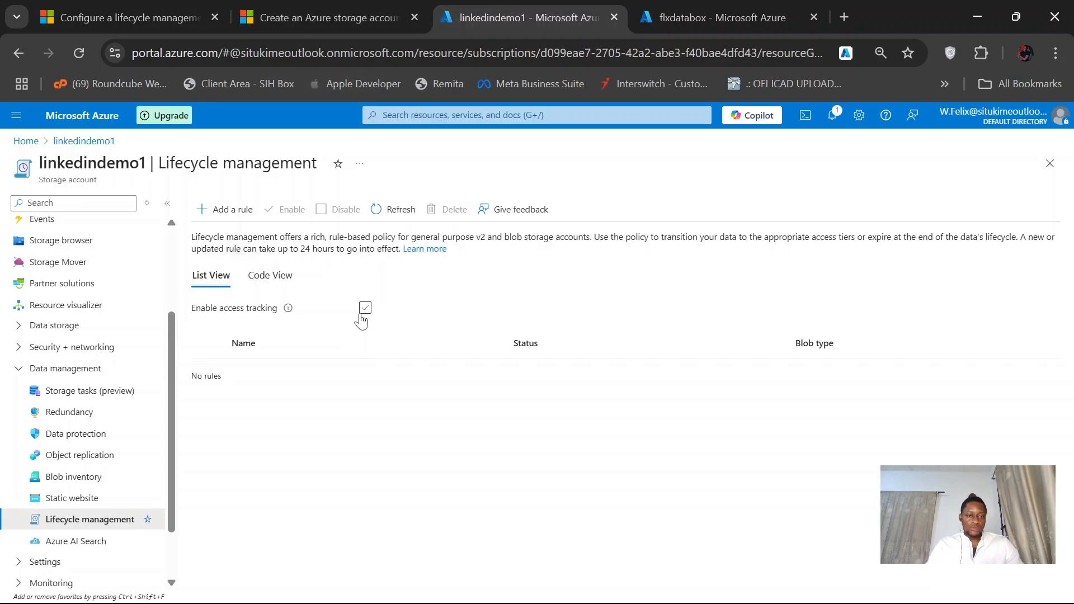
{"action": "left_click", "coordinate": [365, 310]}
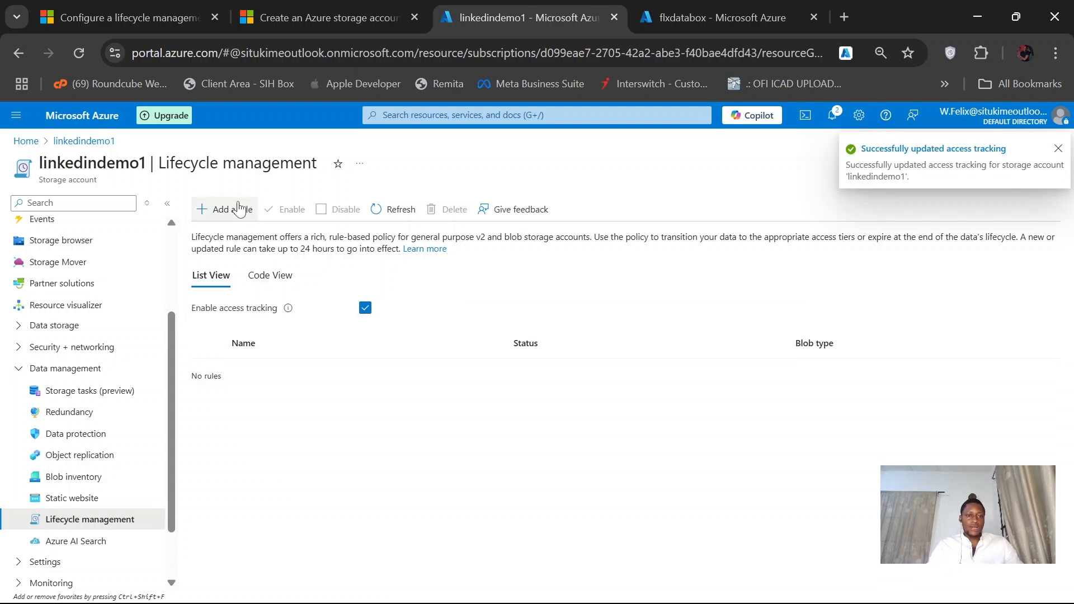
- Start a new lifecycle management rule and name it move2archive
{"action": "left_click", "coordinate": [233, 210]}
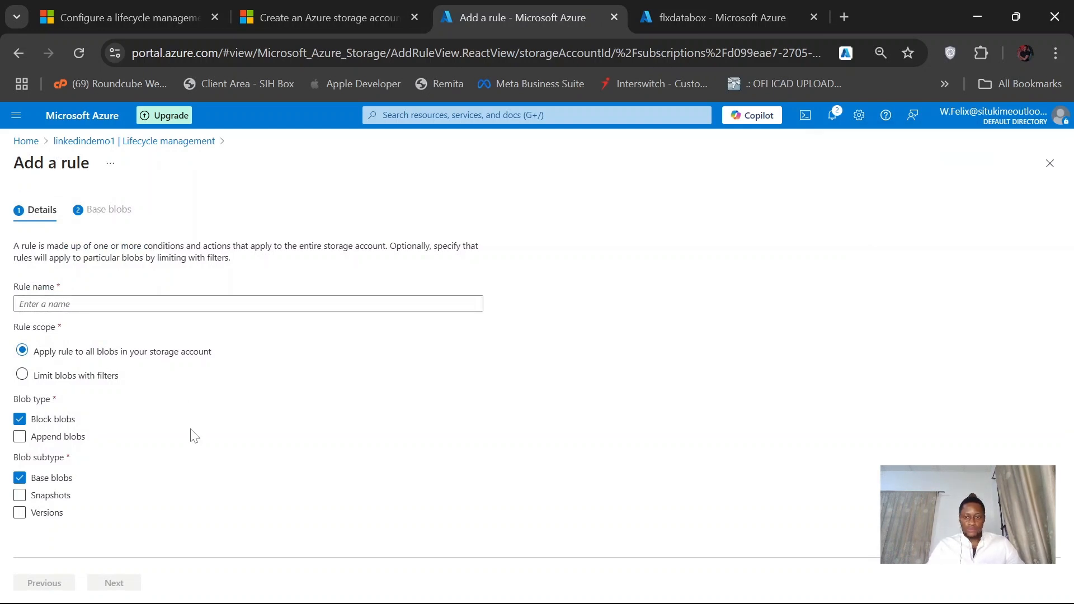
{"action": "left_click", "coordinate": [99, 302]}
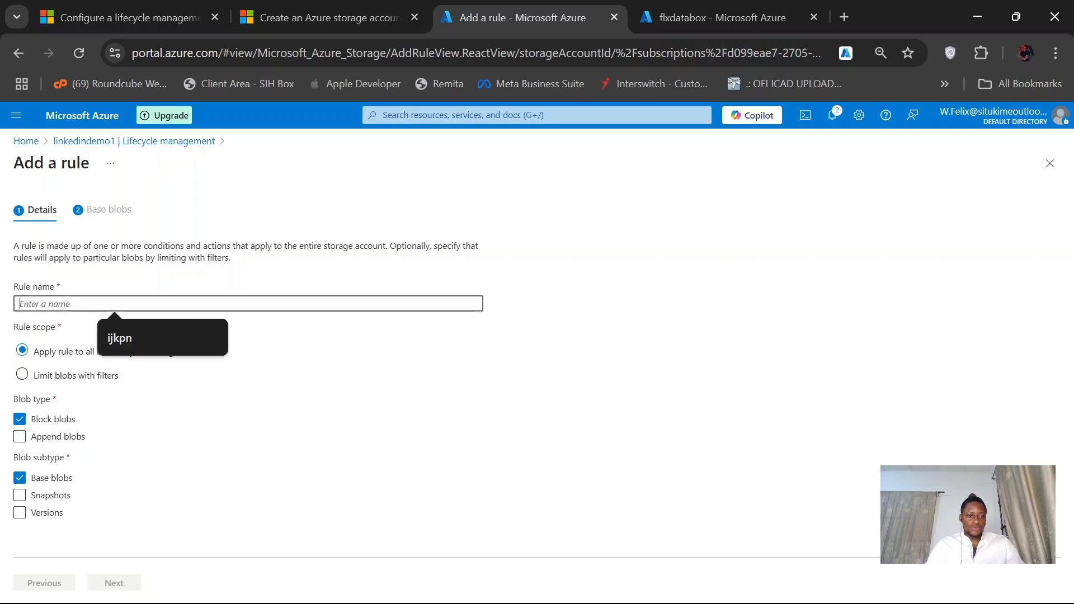
{"action": "type", "text": "move"}
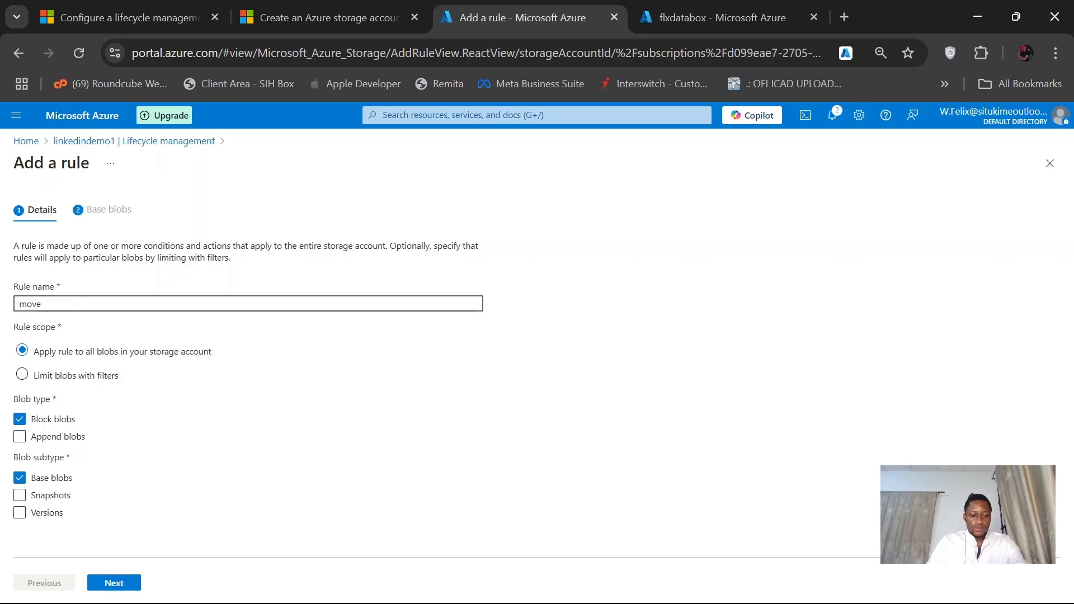
{"action": "type", "text": "2archive"}
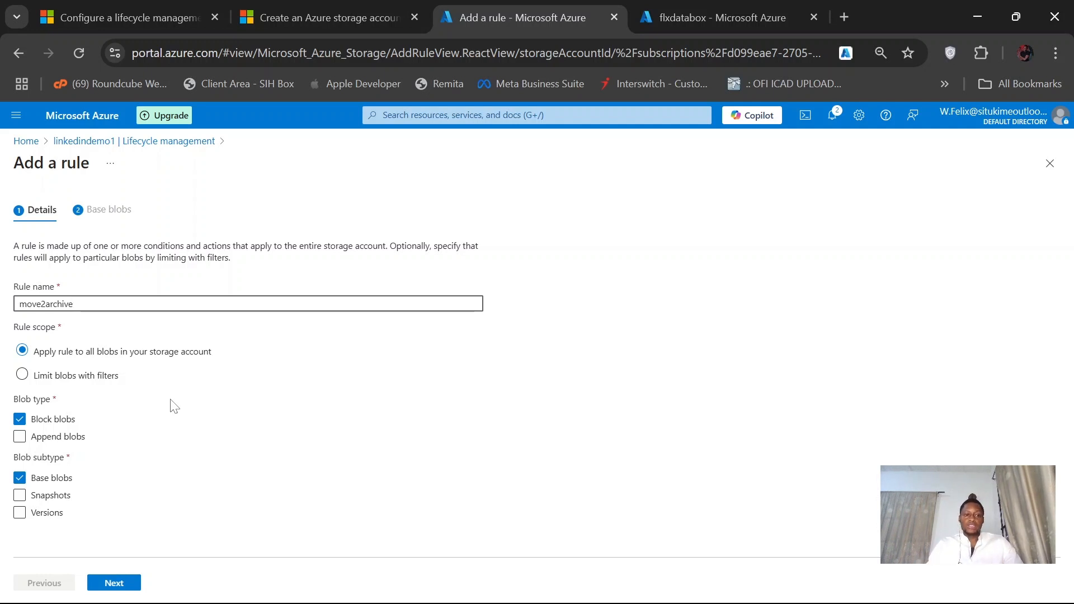
- Set the rule scope to limit blobs with filters and continue to the base blob conditions
{"action": "left_click", "coordinate": [106, 384]}
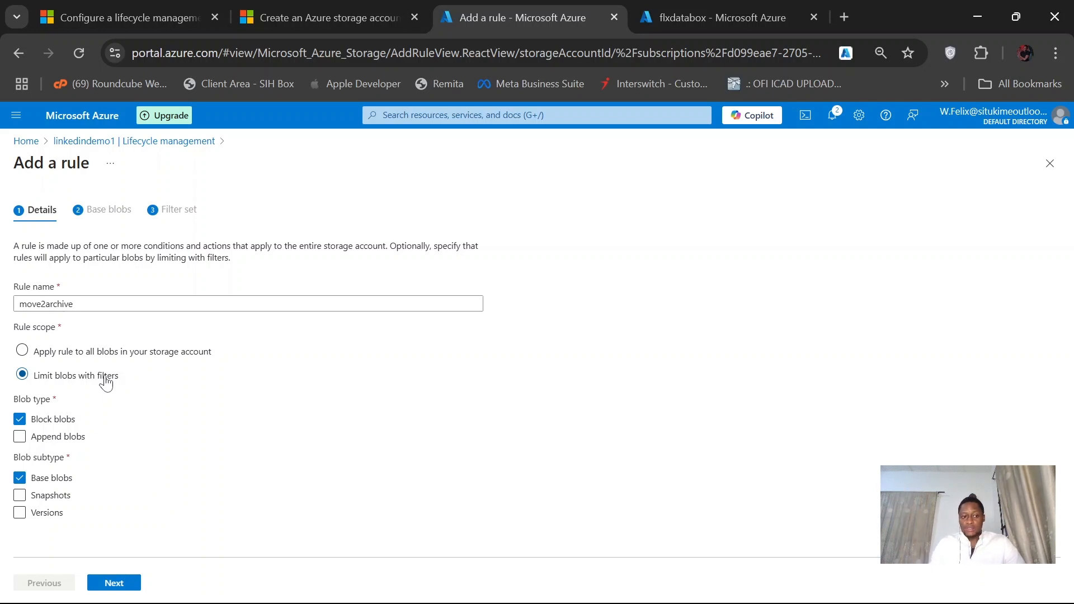
{"action": "left_click", "coordinate": [92, 359]}
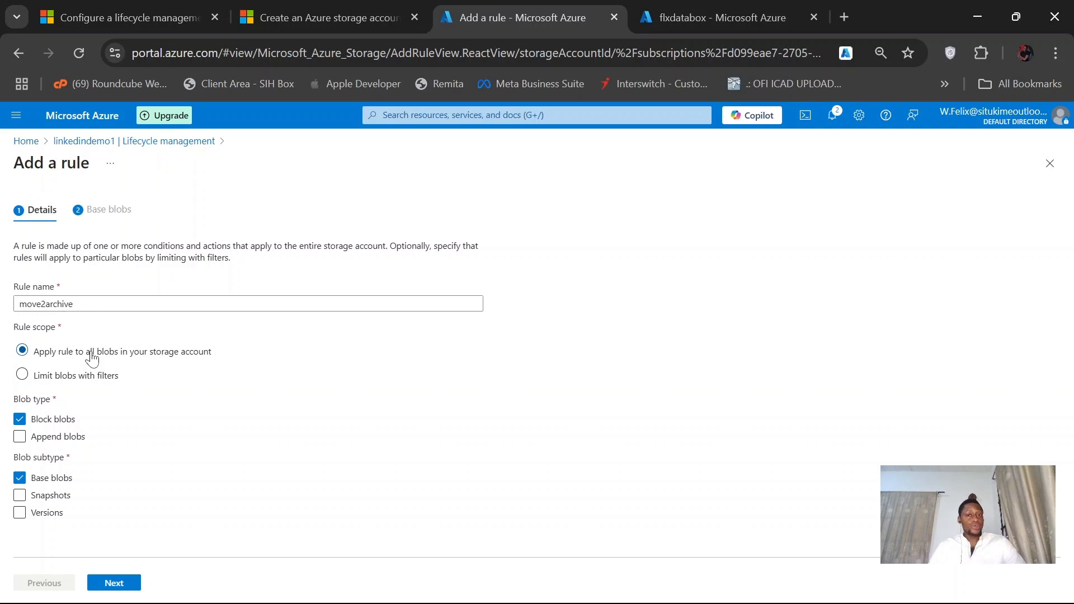
{"action": "left_click", "coordinate": [109, 385]}
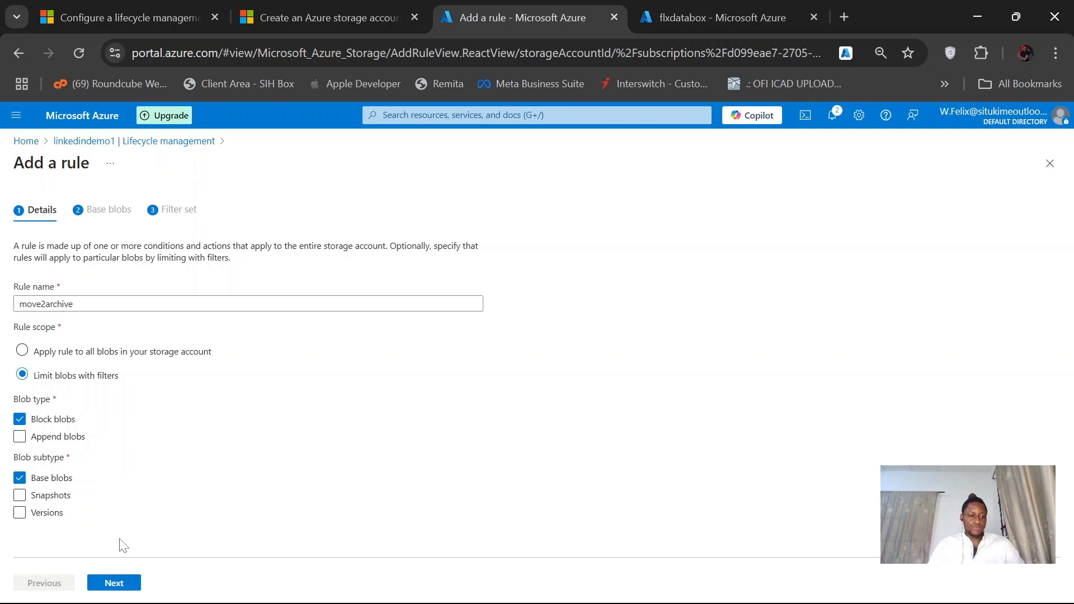
{"action": "left_click", "coordinate": [114, 583]}
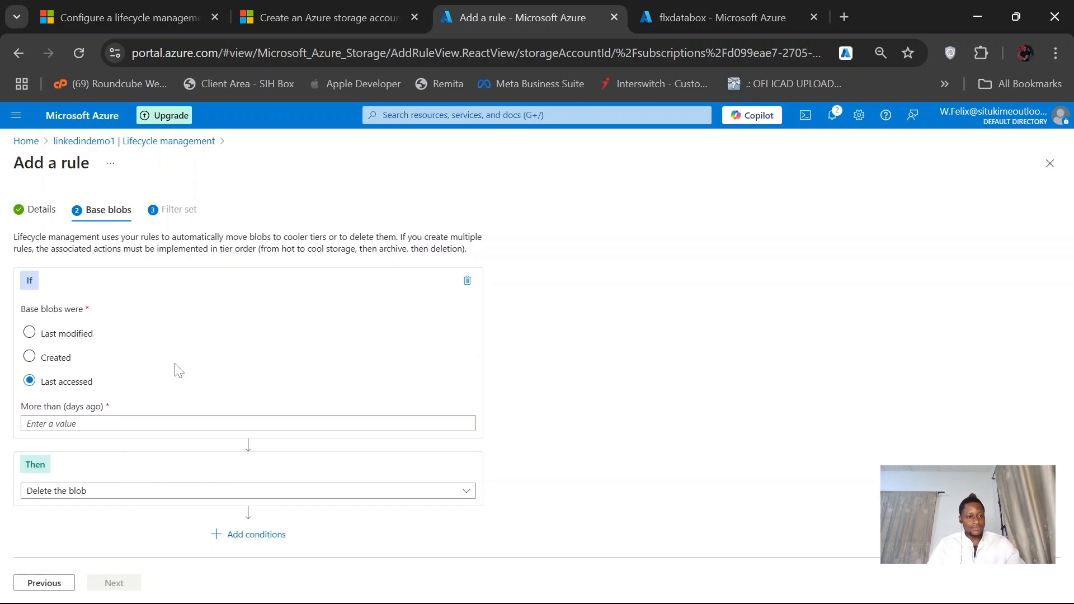
{"action": "left_click", "coordinate": [88, 338]}
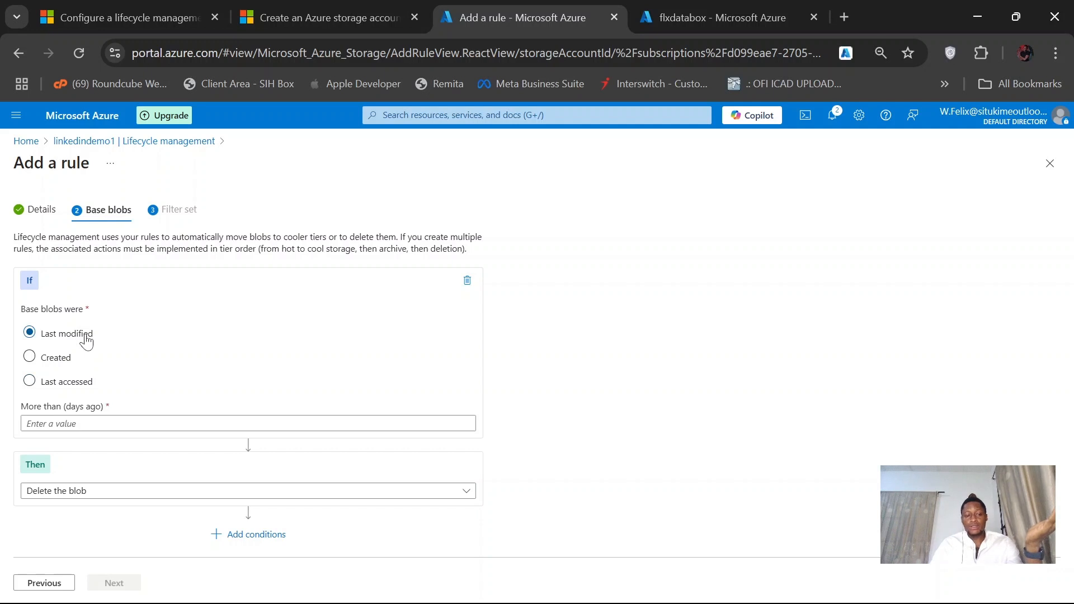
{"action": "left_click", "coordinate": [56, 363]}
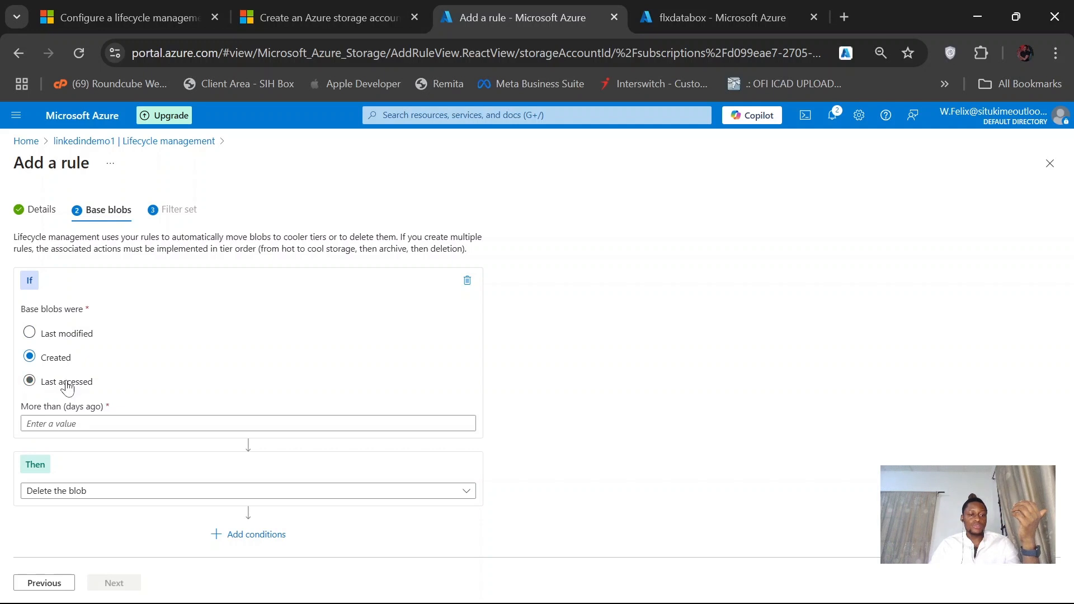
{"action": "left_click", "coordinate": [67, 385]}
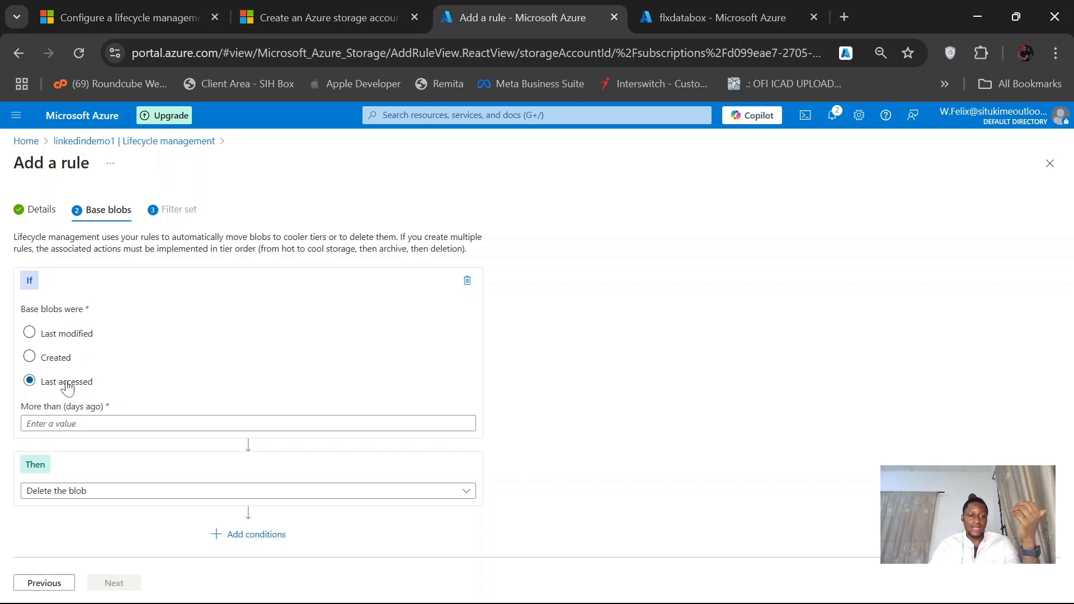
{"action": "left_click", "coordinate": [69, 339]}
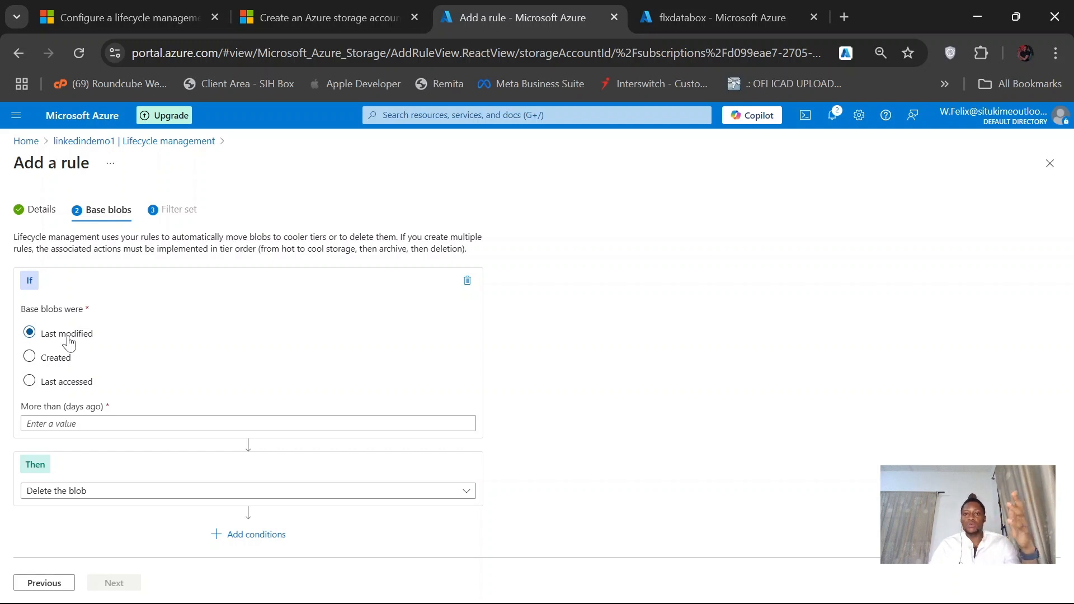
{"action": "left_click", "coordinate": [60, 364]}
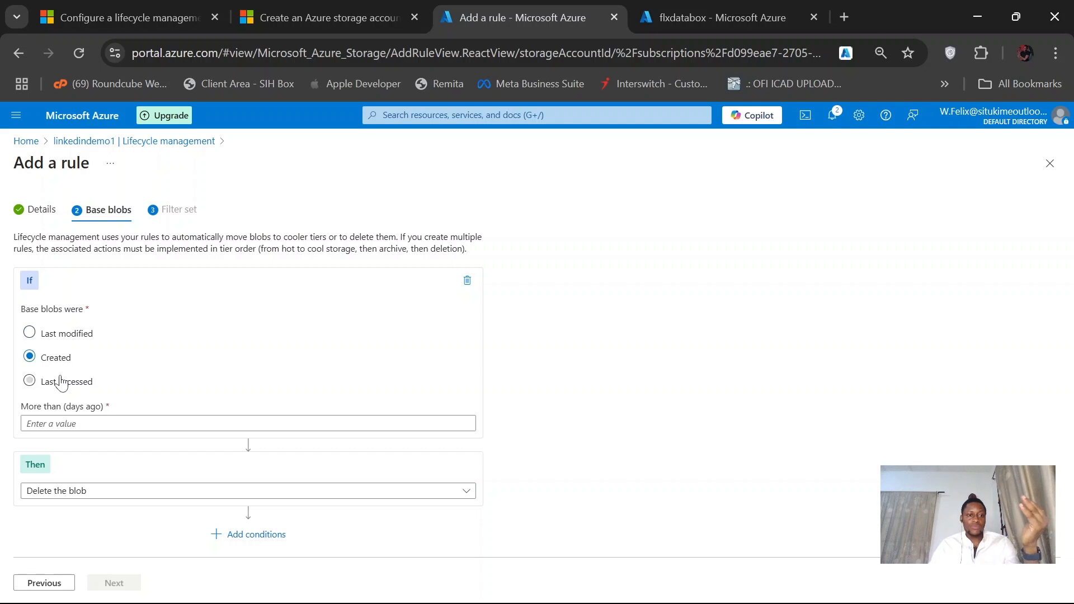
{"action": "left_click", "coordinate": [62, 385]}
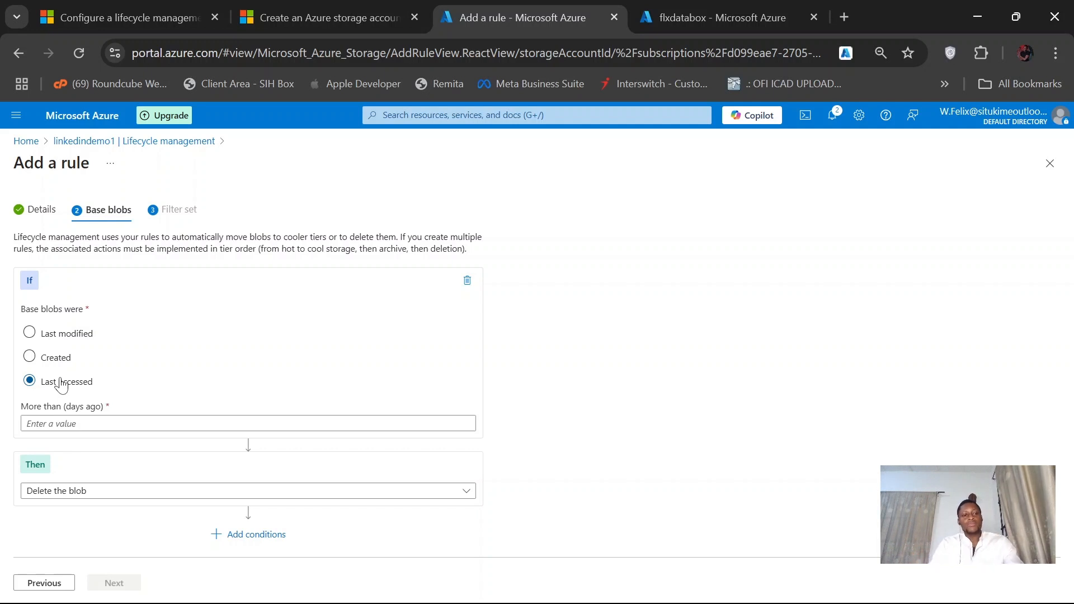
{"action": "left_click", "coordinate": [57, 357]}
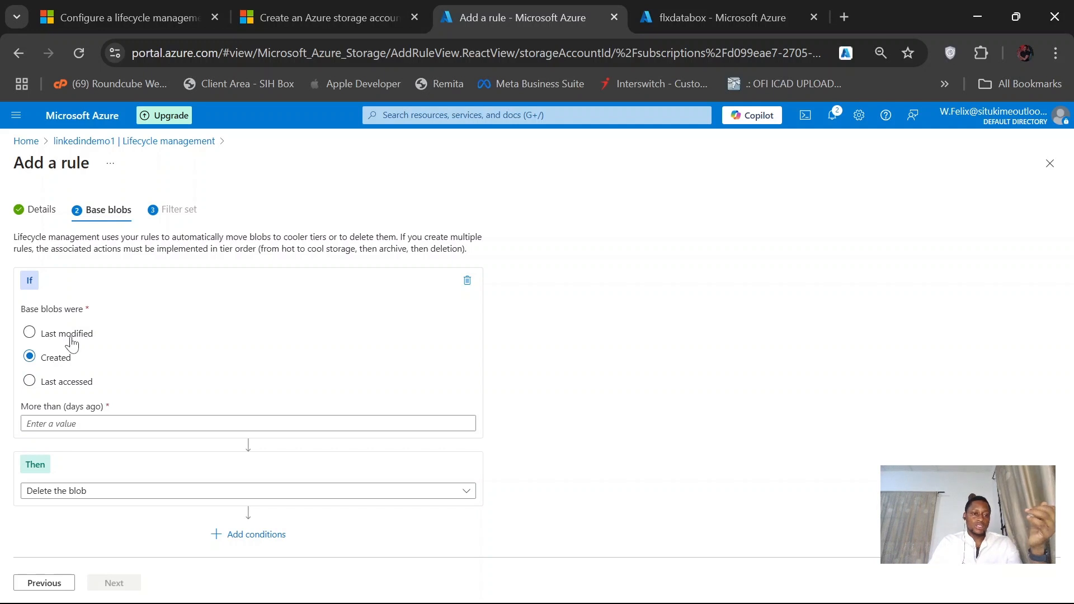
{"action": "left_click", "coordinate": [70, 337]}
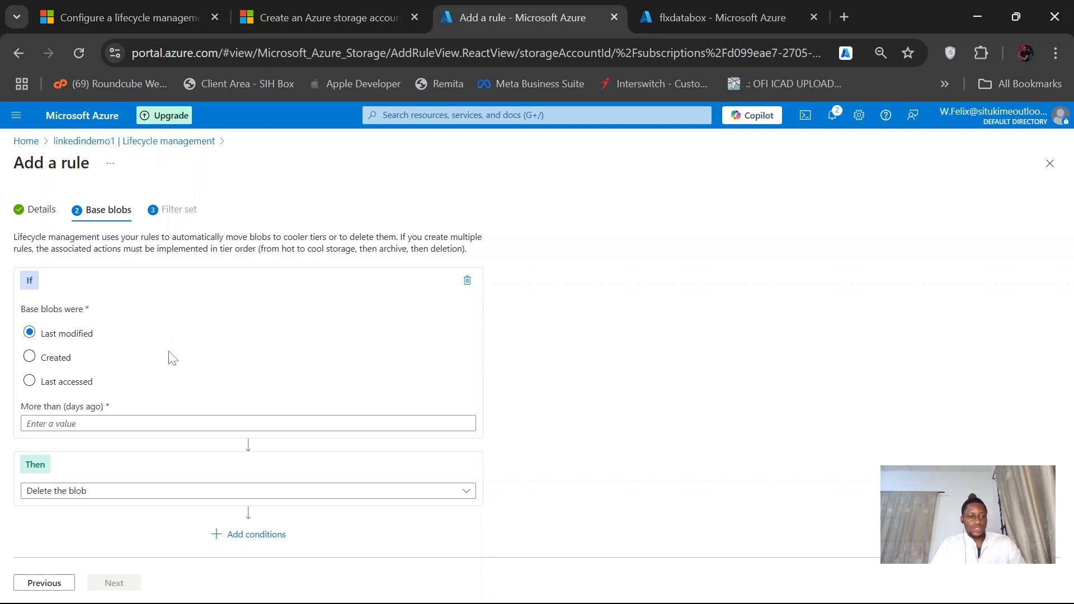
- Set the rule to delete base blobs created more than 90 days ago and continue to the filter set
{"action": "left_click", "coordinate": [53, 361]}
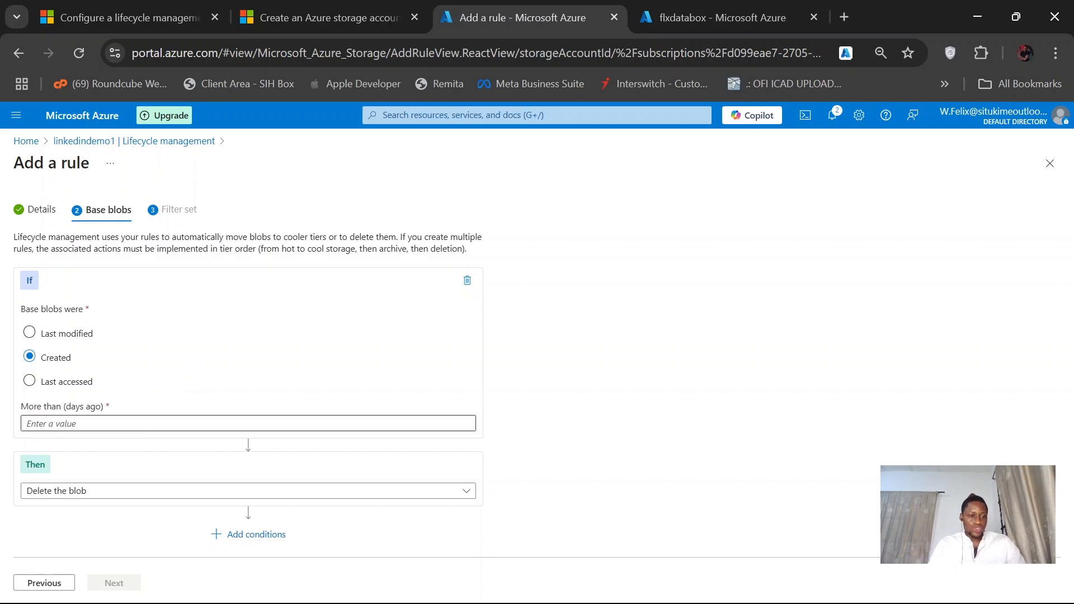
{"action": "left_click", "coordinate": [154, 424]}
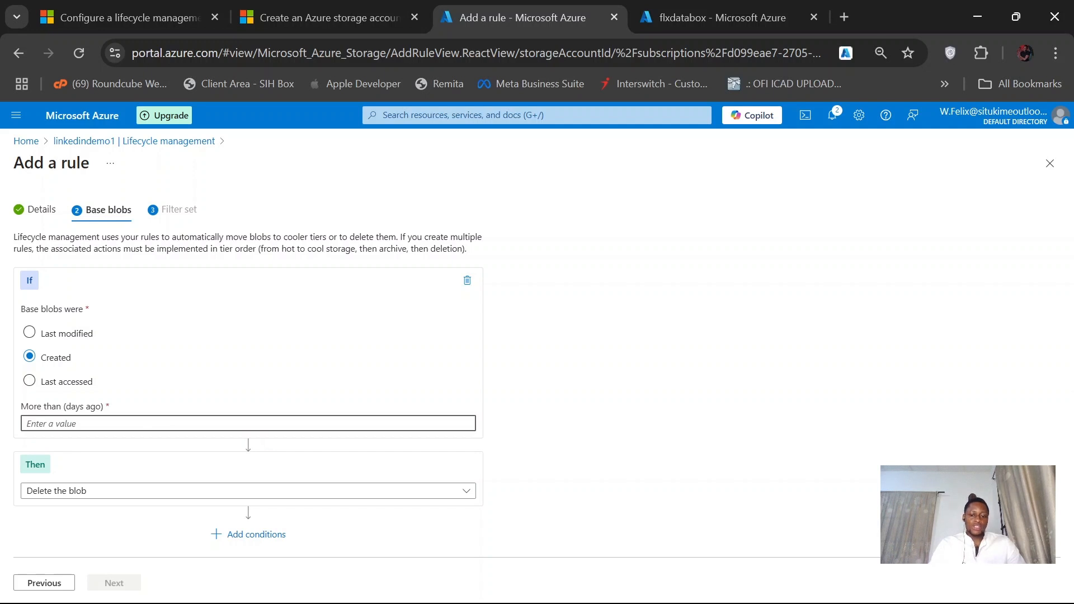
{"action": "type", "text": "90"}
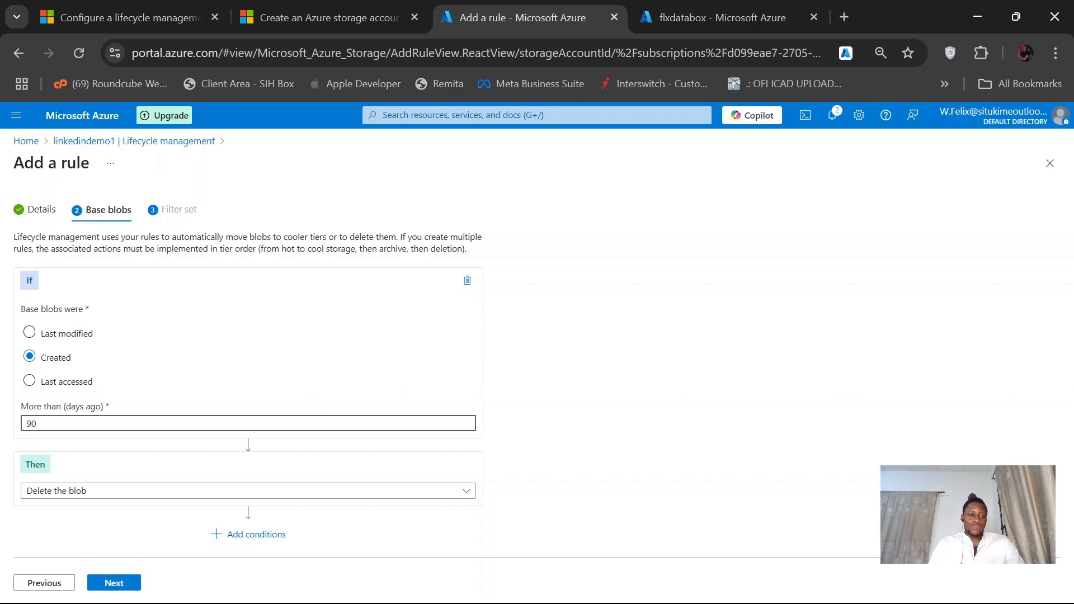
{"action": "left_click", "coordinate": [123, 495]}
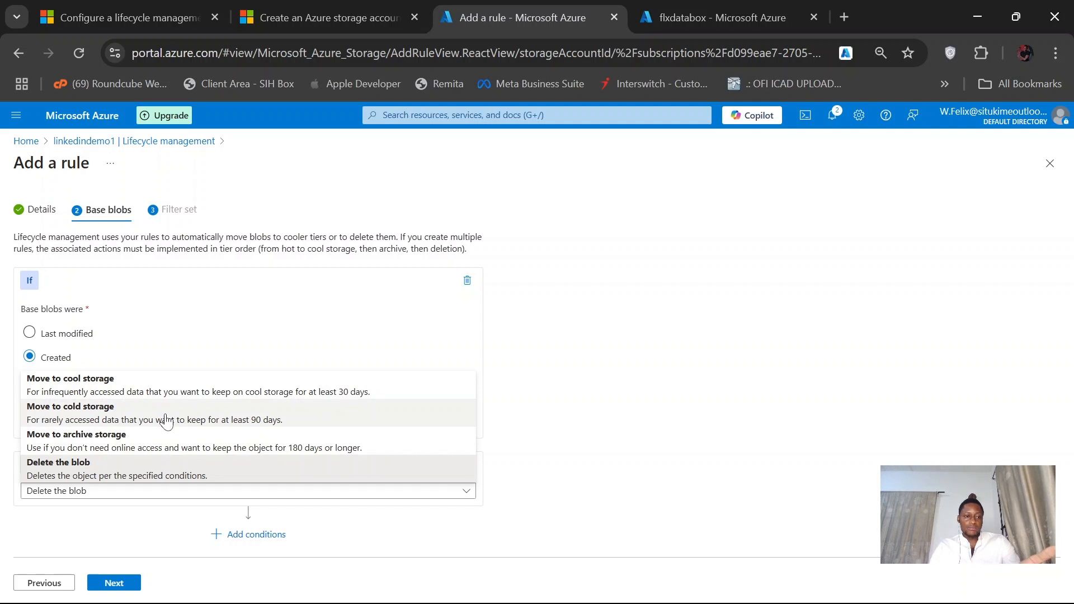
{"action": "left_click", "coordinate": [155, 476]}
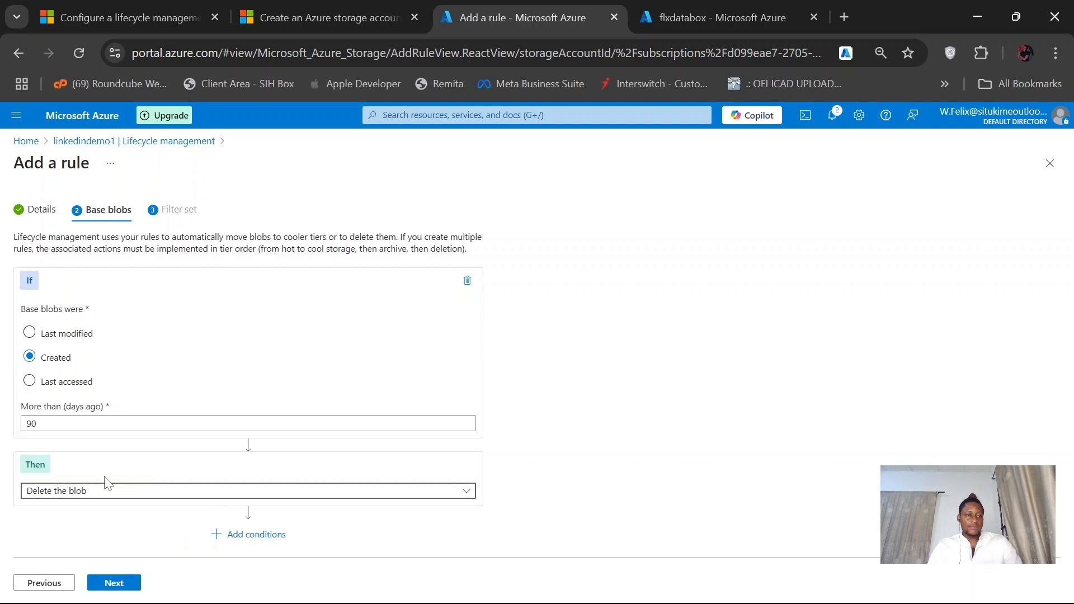
{"action": "left_click", "coordinate": [110, 576]}
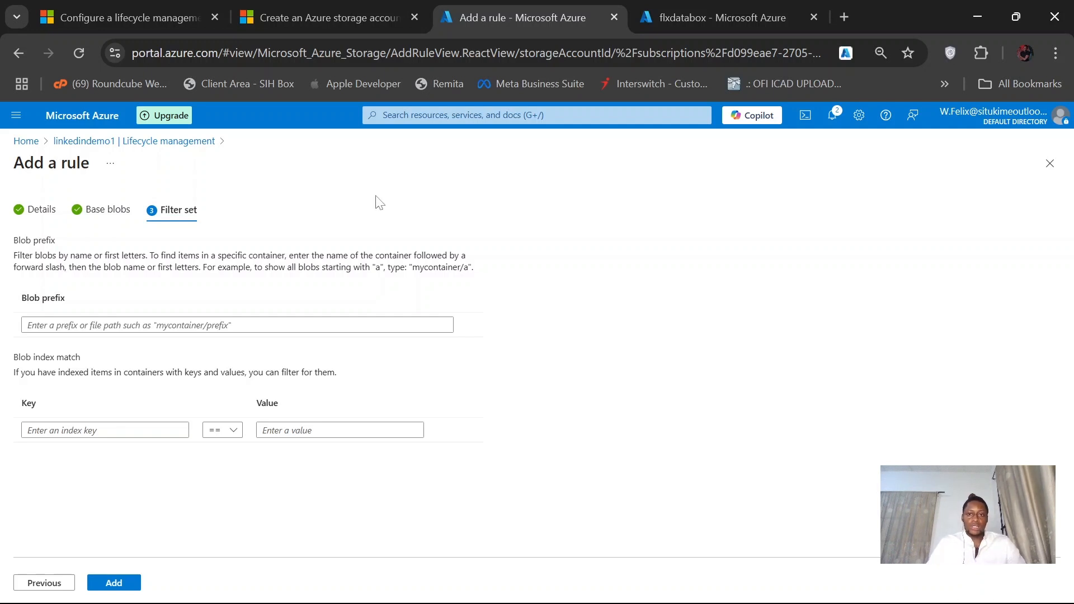
- Open the linkedindemo1 storage account's container list in the other portal tab, and return to the rule's blob prefix filter
{"action": "left_click", "coordinate": [724, 7]}
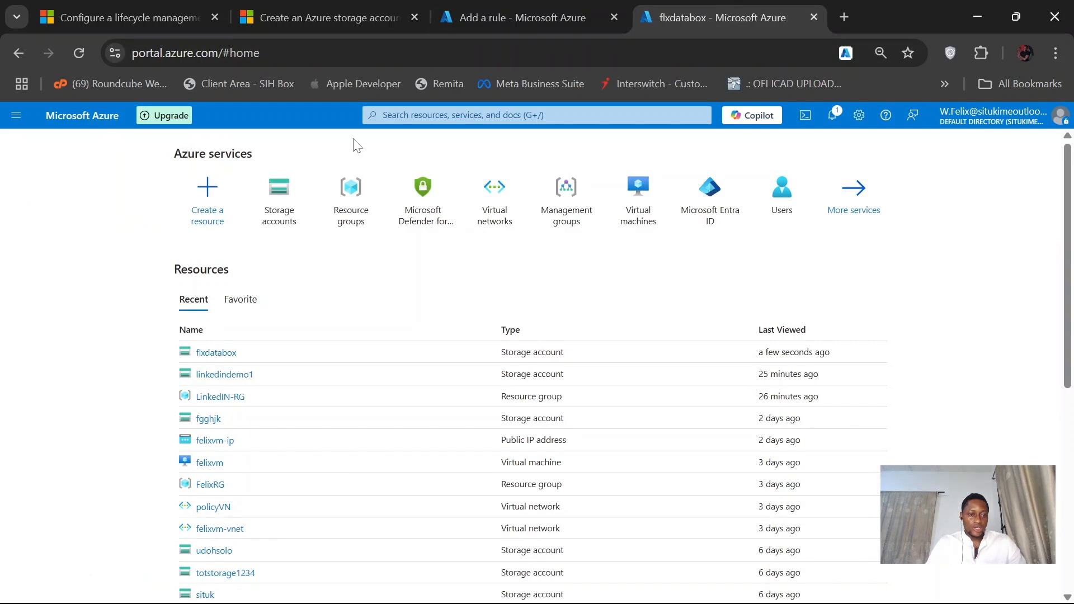
{"action": "left_click", "coordinate": [237, 379]}
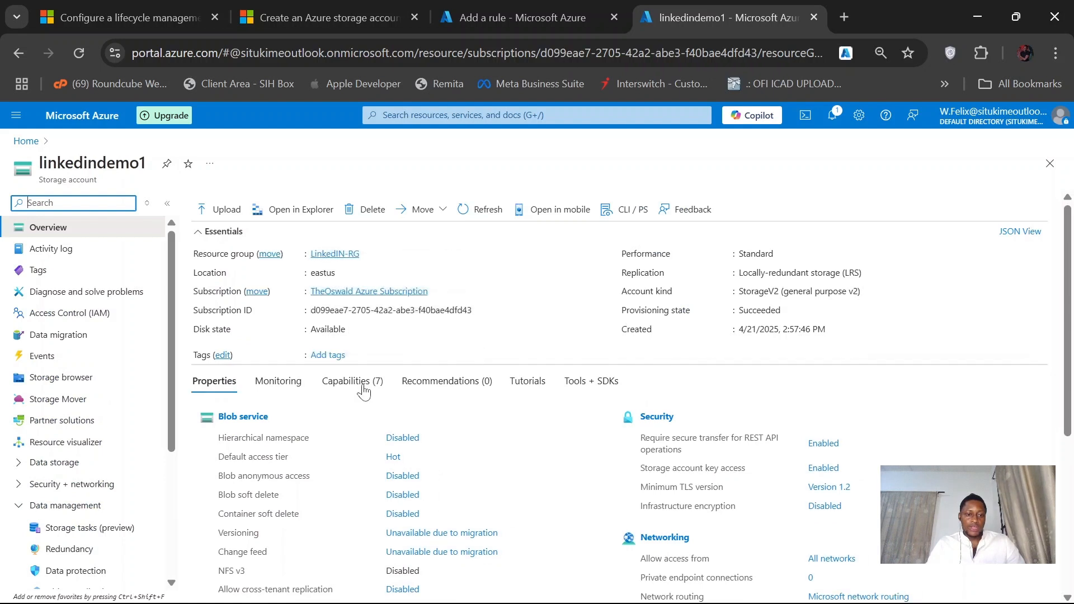
{"action": "left_click", "coordinate": [252, 418]}
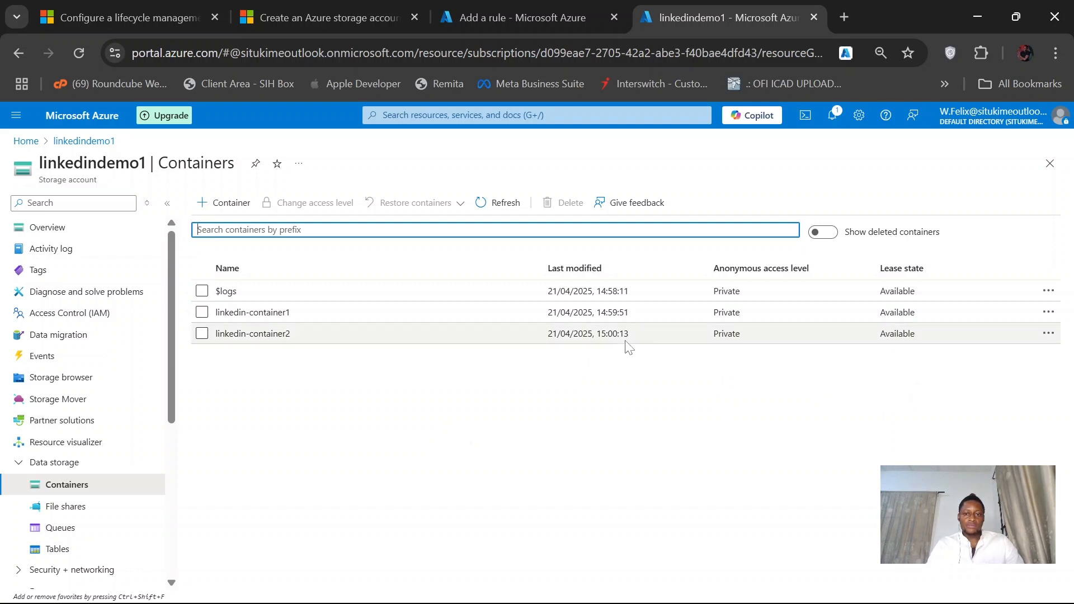
{"action": "left_click", "coordinate": [536, 21]}
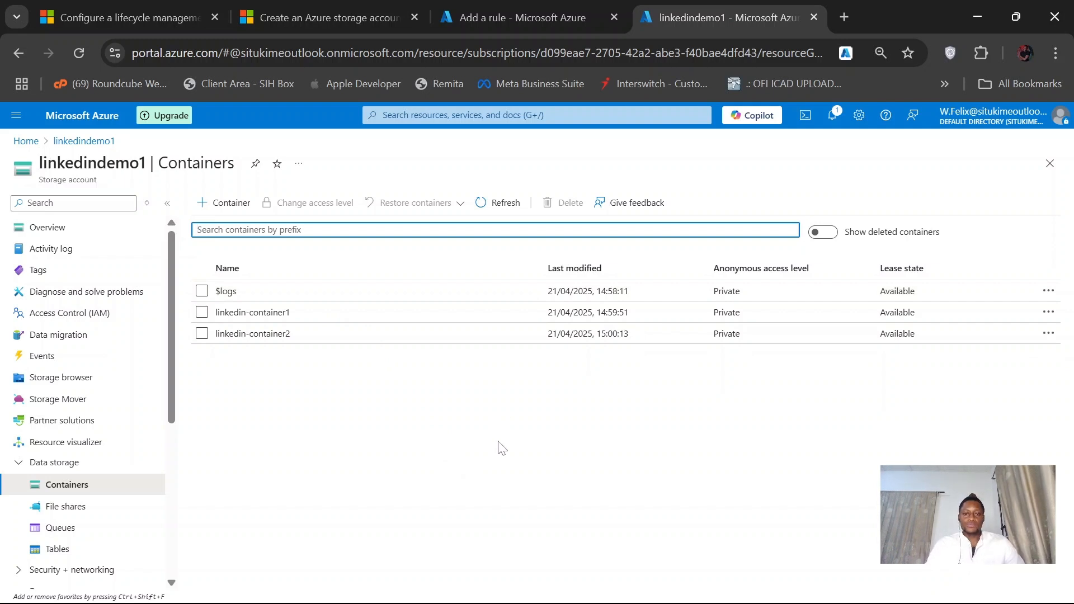
{"action": "left_click", "coordinate": [541, 7]}
{"action": "left_click", "coordinate": [96, 324]}
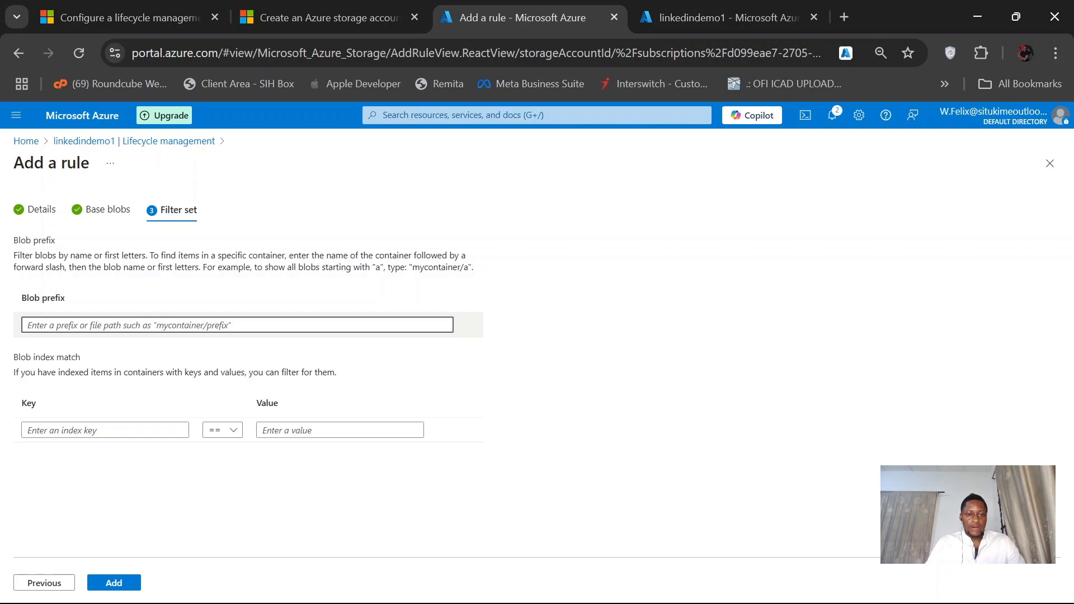
- Copy the name of linkedin-container2 from its container page and paste it as the rule's blob prefix
{"action": "left_click", "coordinate": [727, 17]}
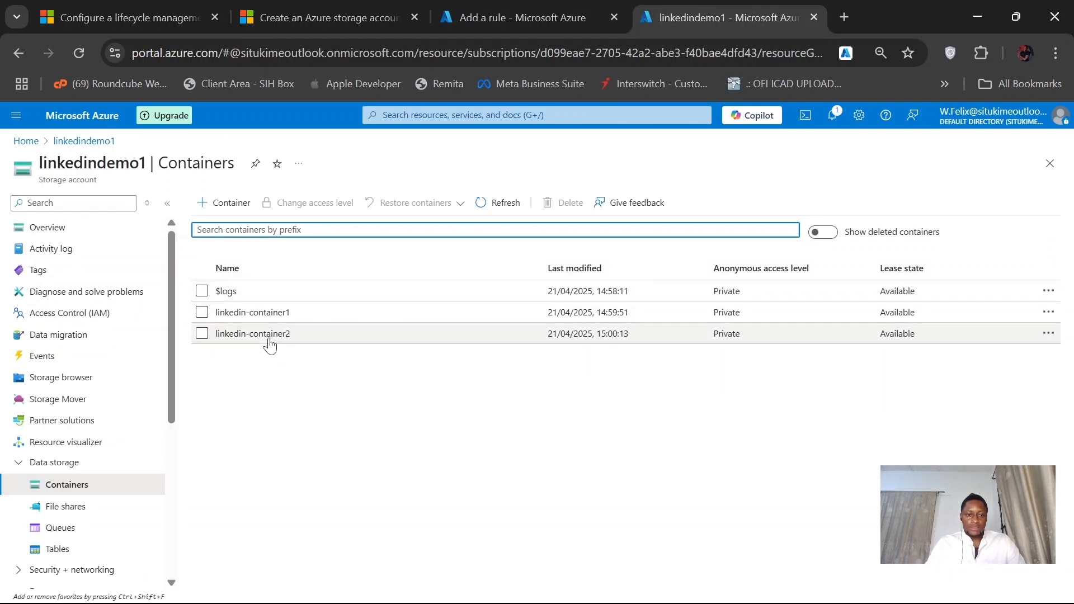
{"action": "left_click", "coordinate": [242, 334]}
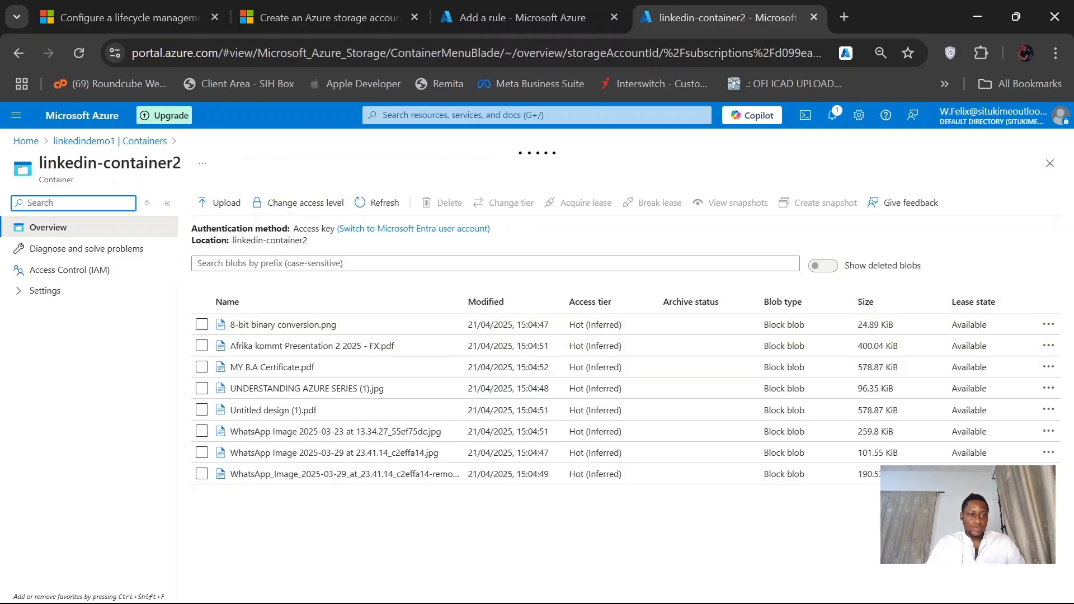
{"action": "left_click_drag", "start_coordinate": [38, 168], "coordinate": [44, 163]}
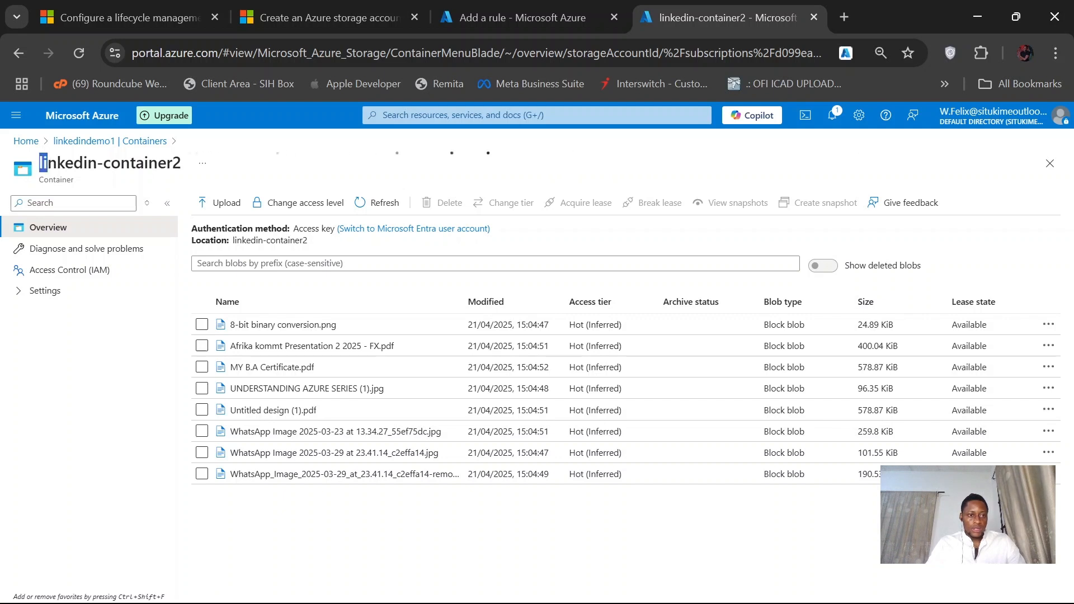
{"action": "left_click", "coordinate": [184, 166]}
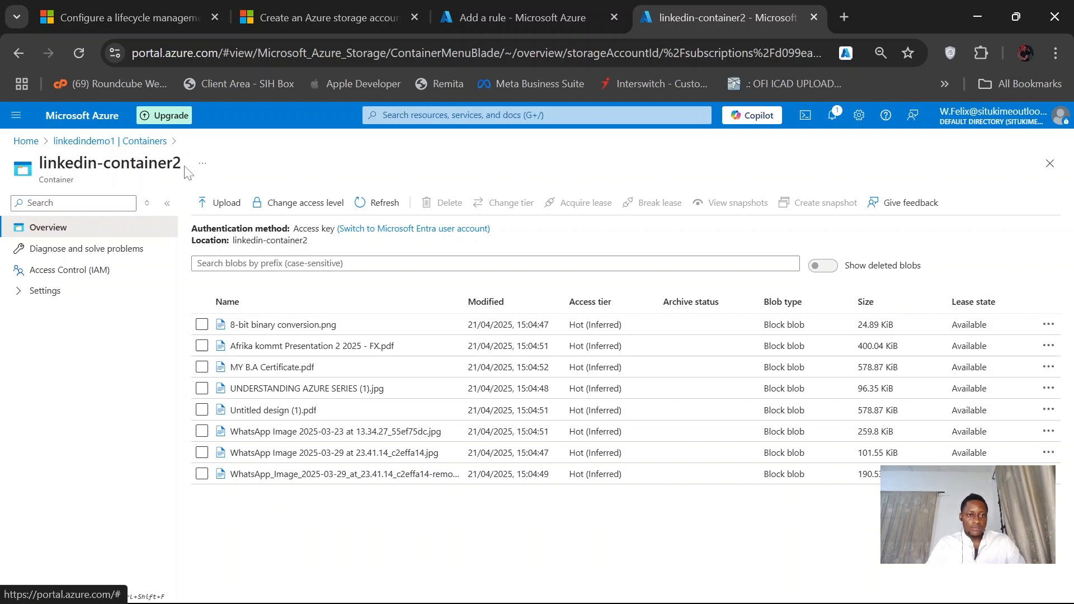
{"action": "left_click_drag", "start_coordinate": [39, 162], "coordinate": [185, 168]}
{"action": "key", "text": "ctrl+c"}
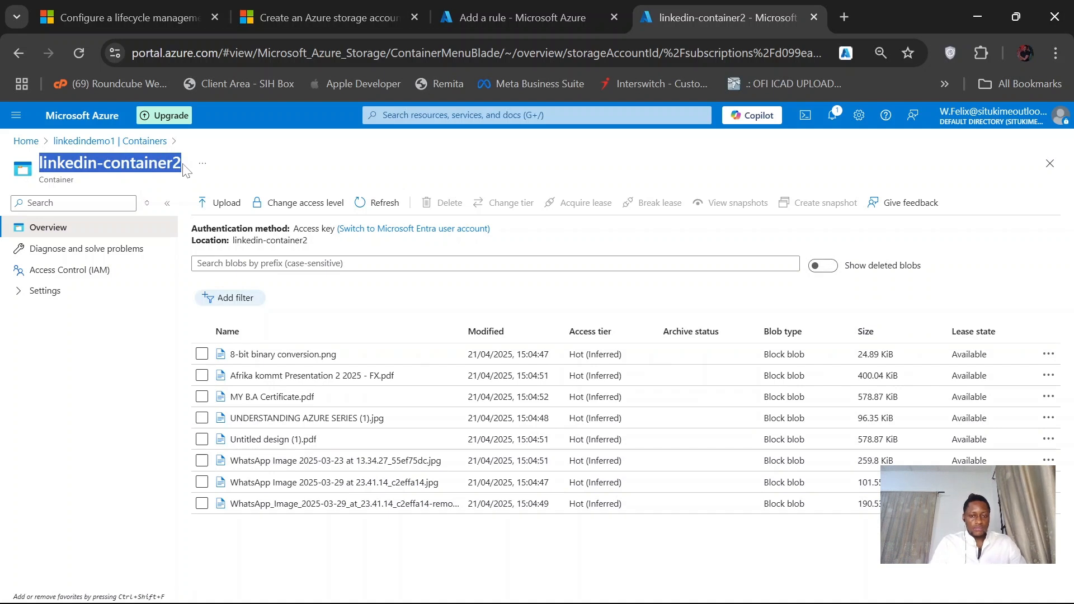
{"action": "left_click", "coordinate": [184, 167]}
{"action": "left_click", "coordinate": [520, 12]}
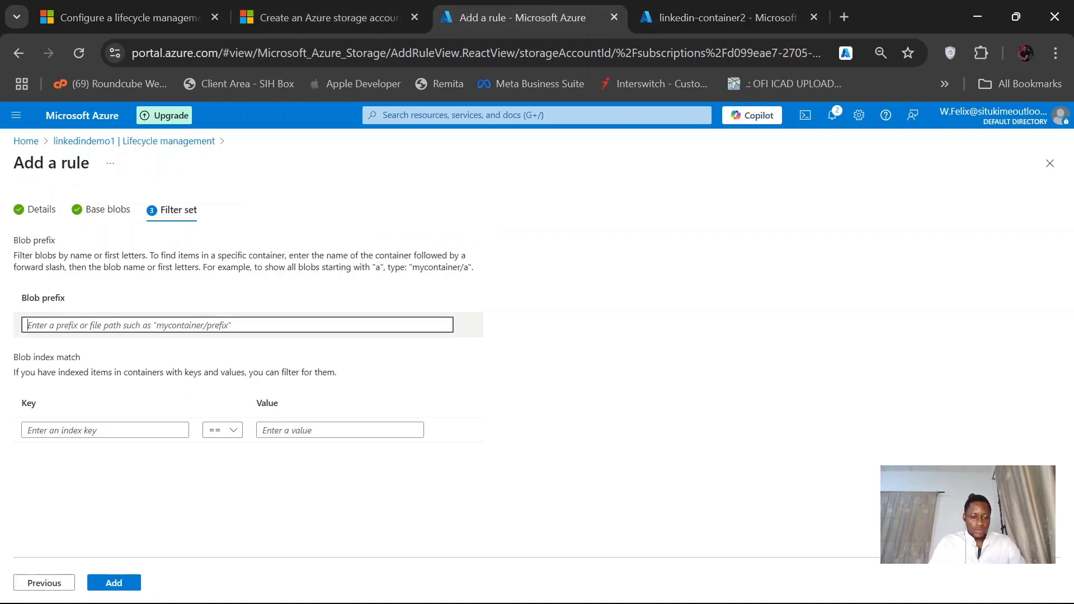
{"action": "key", "text": "ctrl+v"}
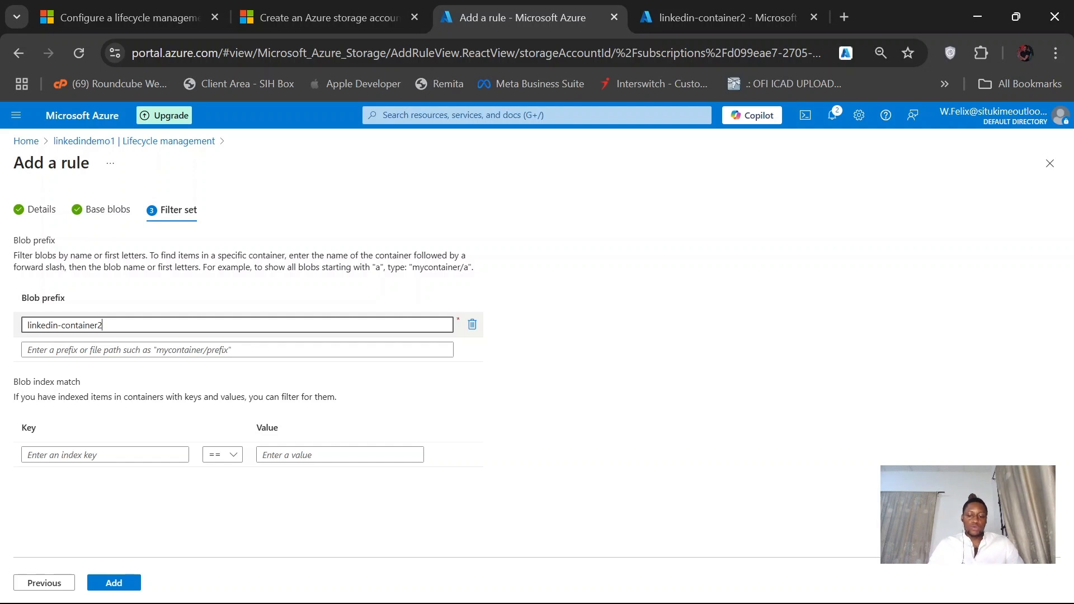
- Complete the blob prefix as linkedin-container2/ after checking the blobs in that container, and add the rule to the storage account
{"action": "left_click", "coordinate": [721, 17]}
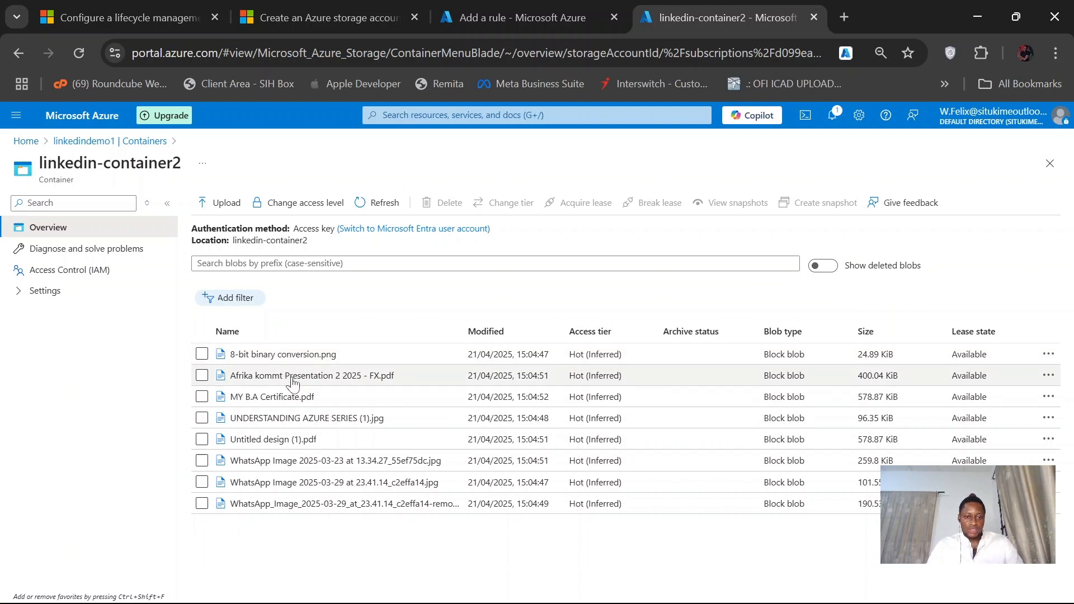
{"action": "left_click", "coordinate": [520, 18]}
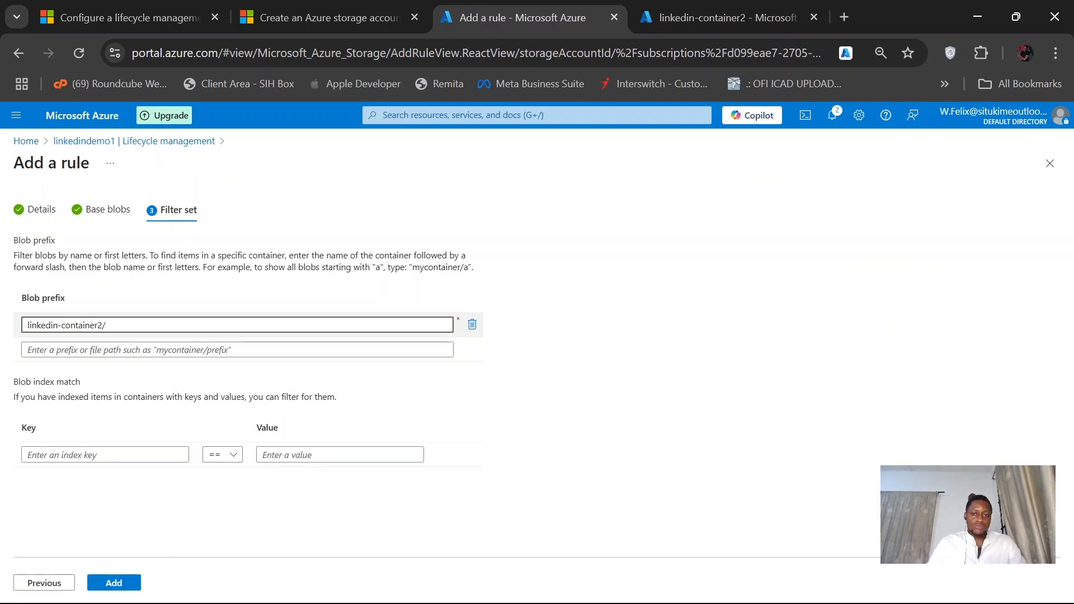
{"action": "left_click", "coordinate": [700, 7]}
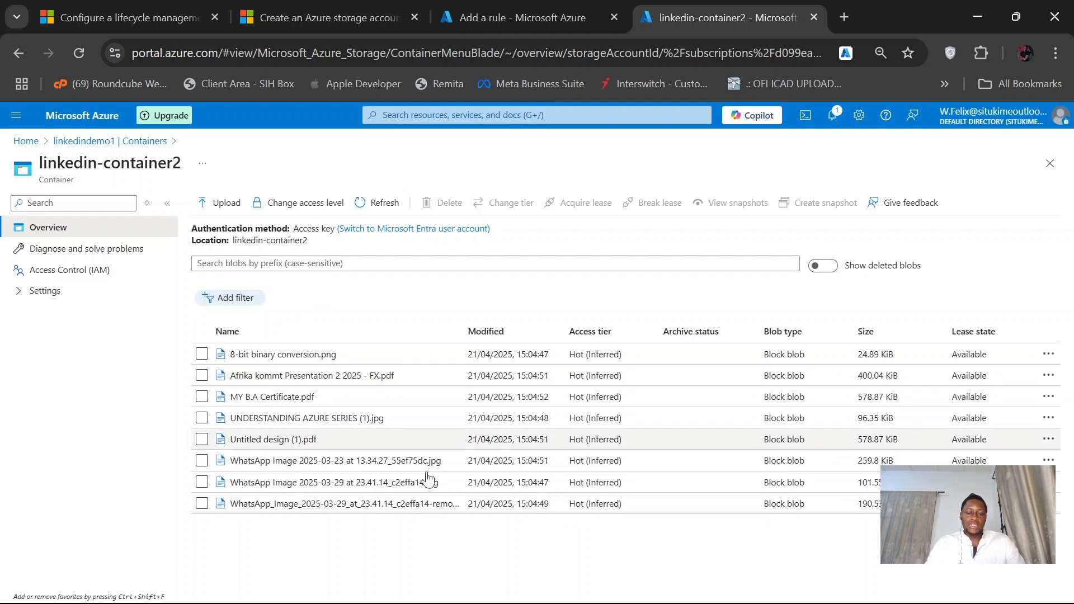
{"action": "left_click", "coordinate": [503, 7]}
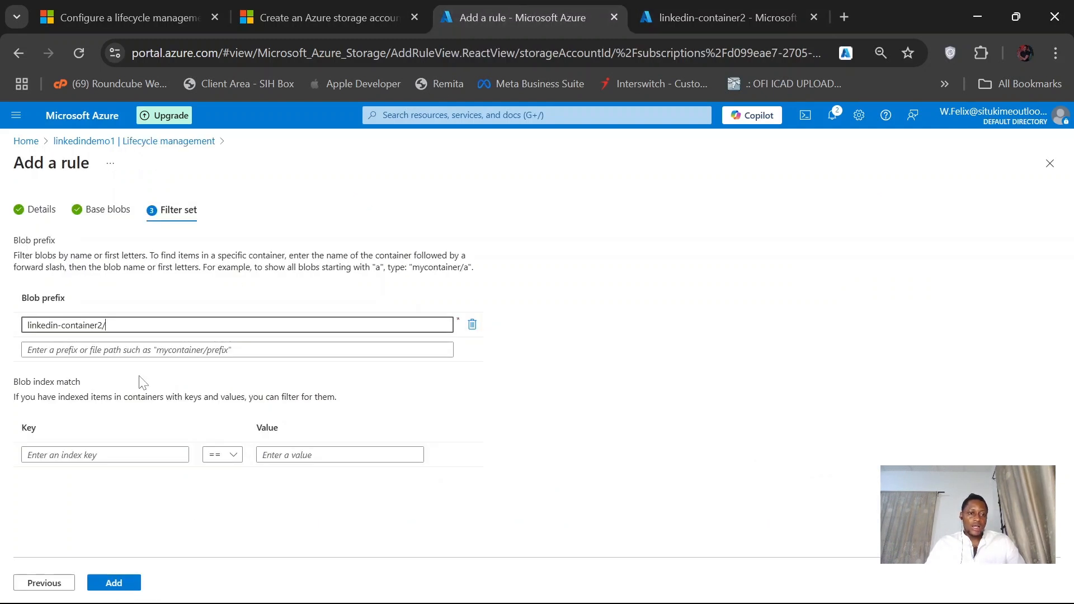
{"action": "left_click", "coordinate": [118, 585]}
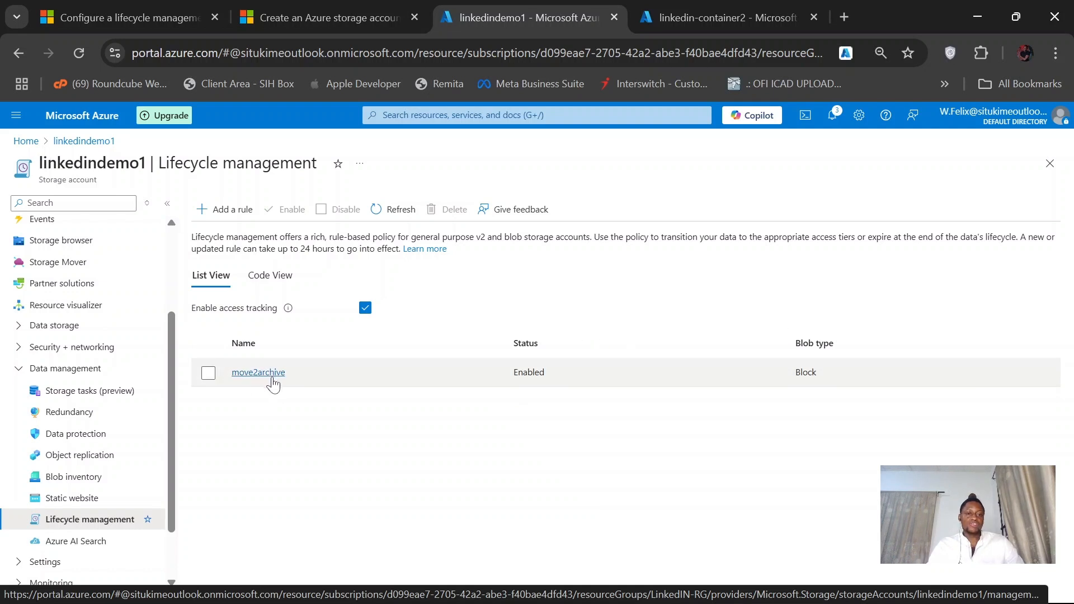
- Open the move2archive rule and review its details, base blob conditions and filter set
{"action": "left_click", "coordinate": [272, 378]}
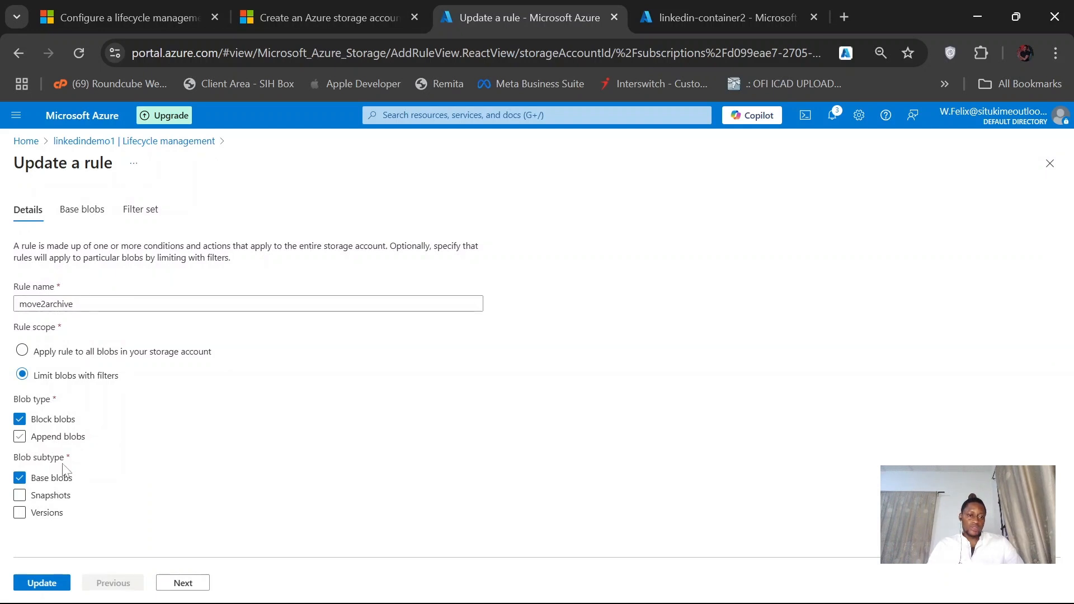
{"action": "left_click", "coordinate": [84, 213]}
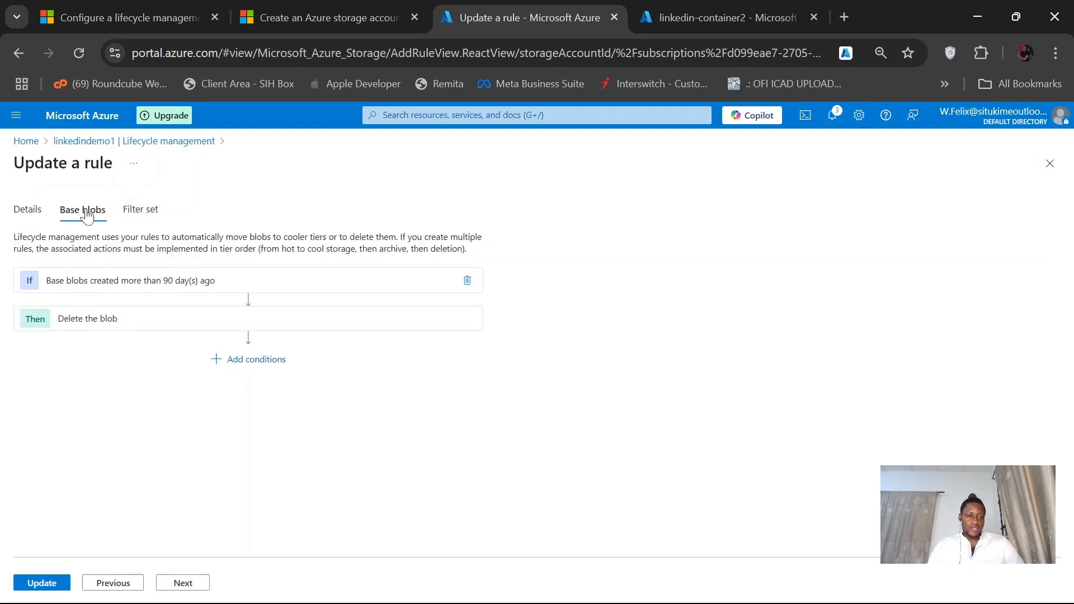
{"action": "left_click", "coordinate": [148, 216]}
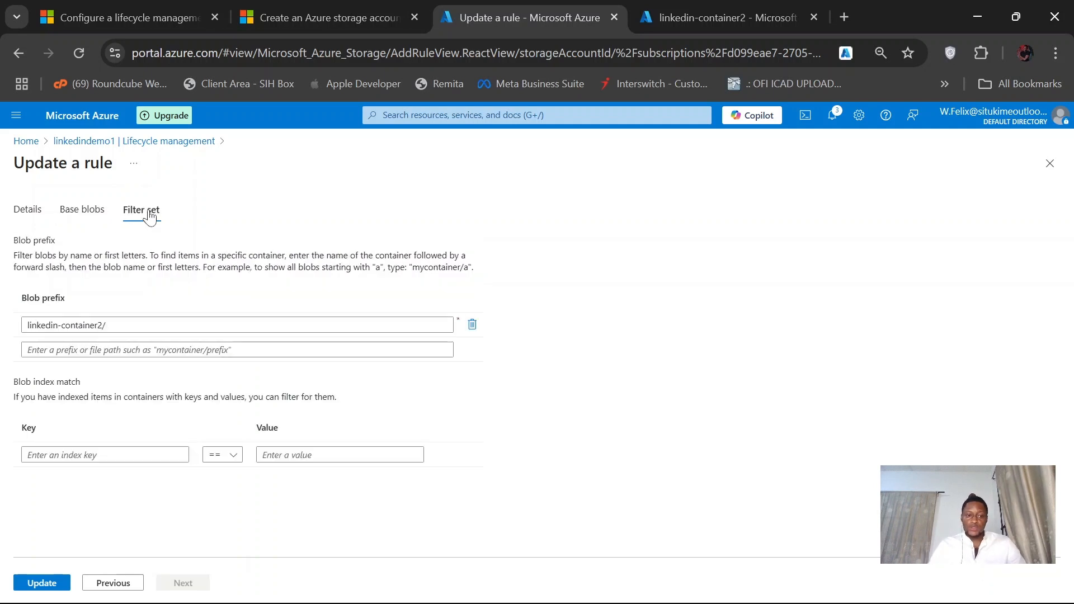